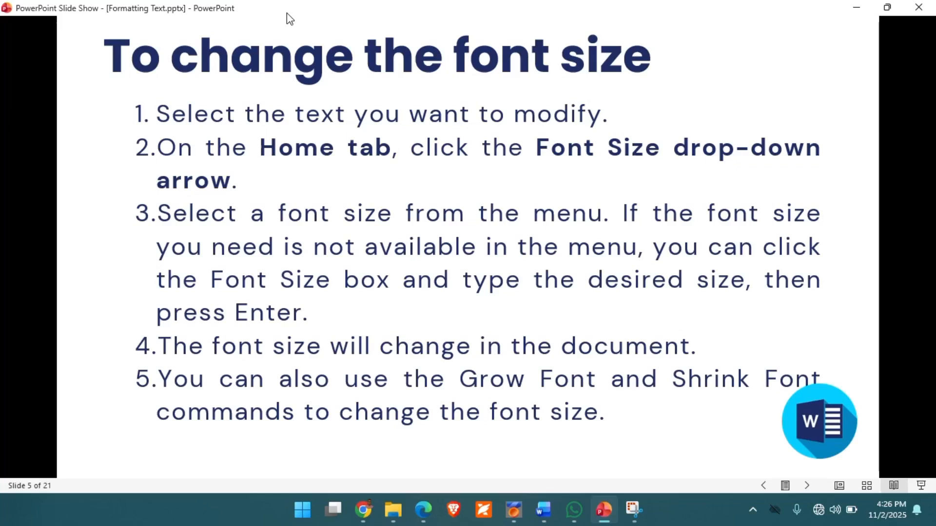
Step: Advance the slide show to the font size shortcuts, switch to Word and set the first paragraph under Model Training Performance to size 16
{"action": "key", "text": "Right"}
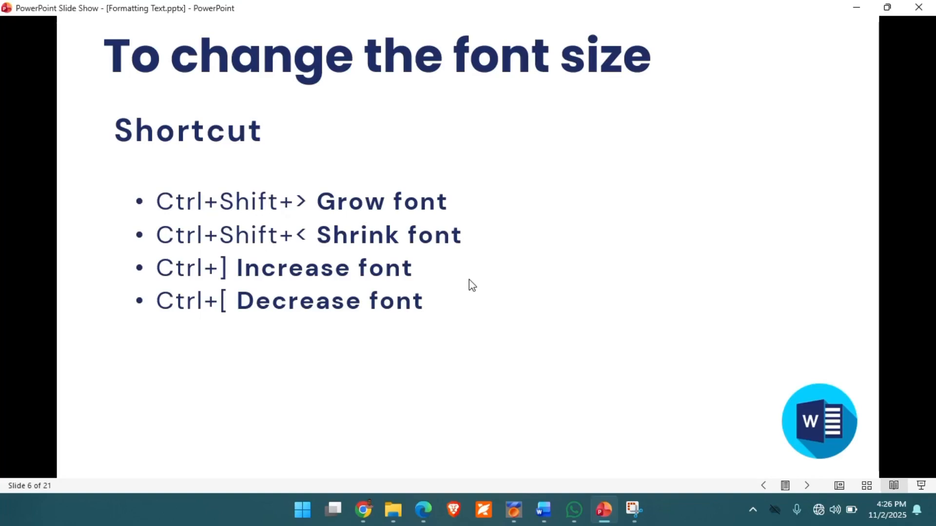
{"action": "left_click", "coordinate": [546, 516]}
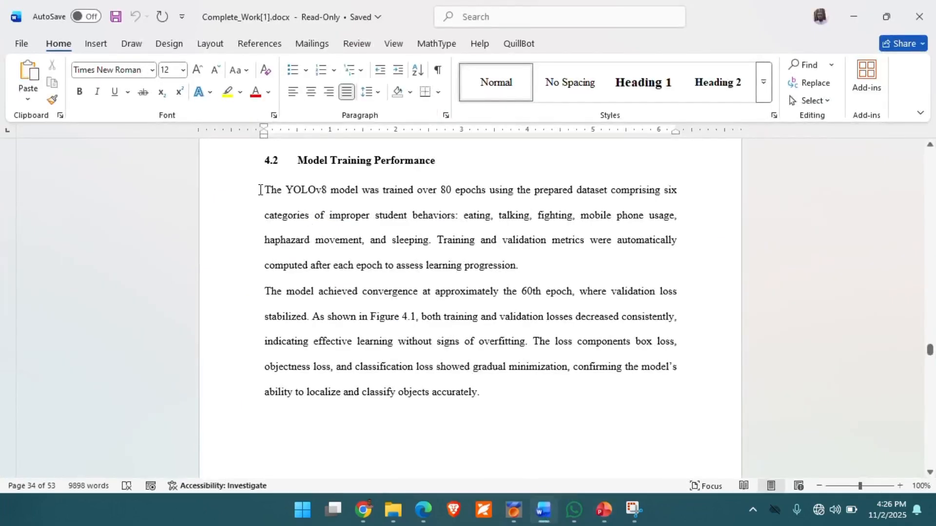
{"action": "left_click_drag", "start_coordinate": [263, 189], "coordinate": [523, 266]}
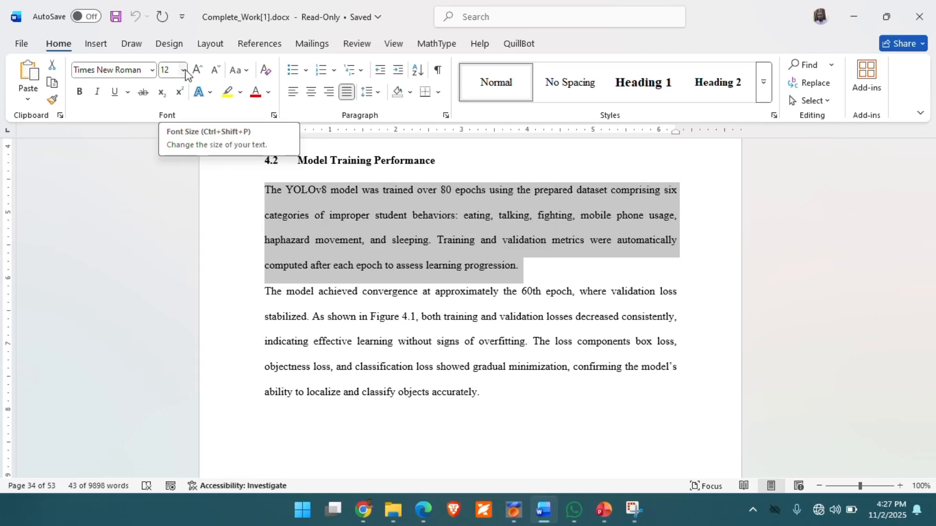
{"action": "left_click", "coordinate": [184, 71]}
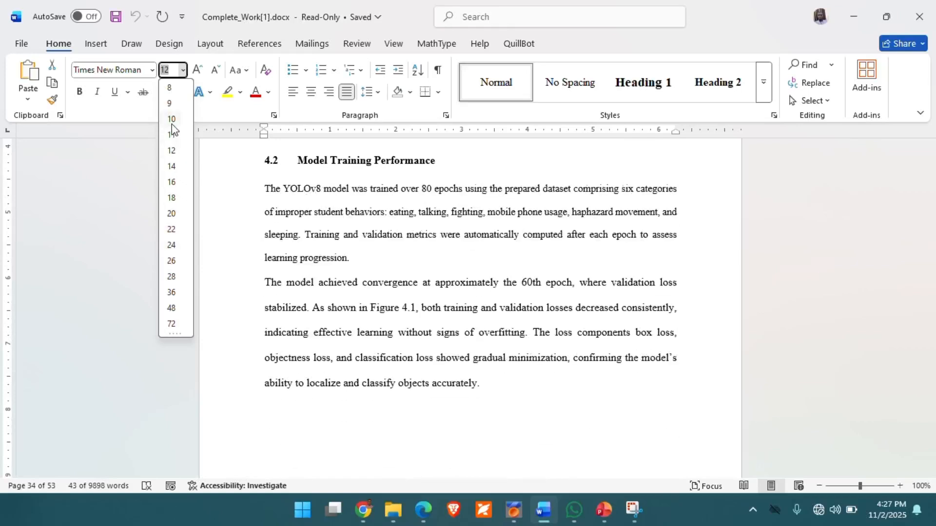
{"action": "left_click", "coordinate": [173, 182]}
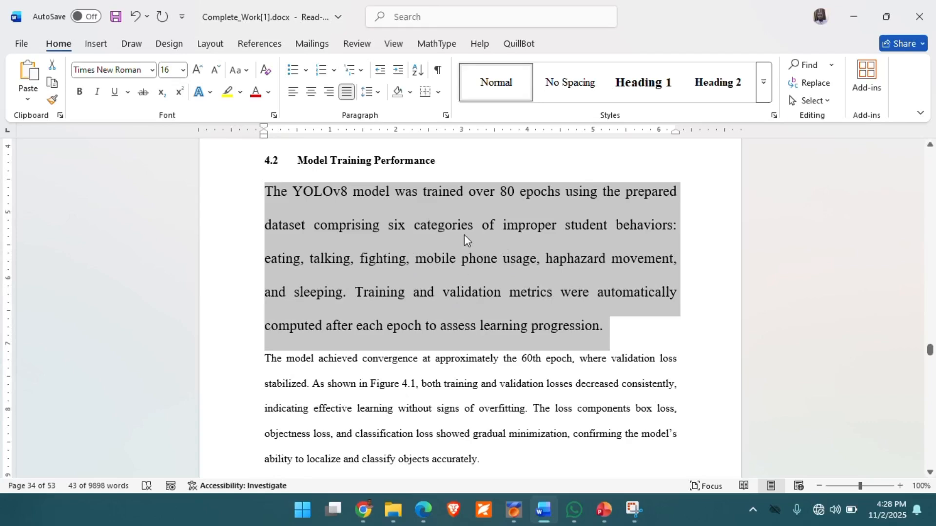
Step: Set the selected paragraph's font size to the custom value 30
{"action": "left_click", "coordinate": [183, 70]}
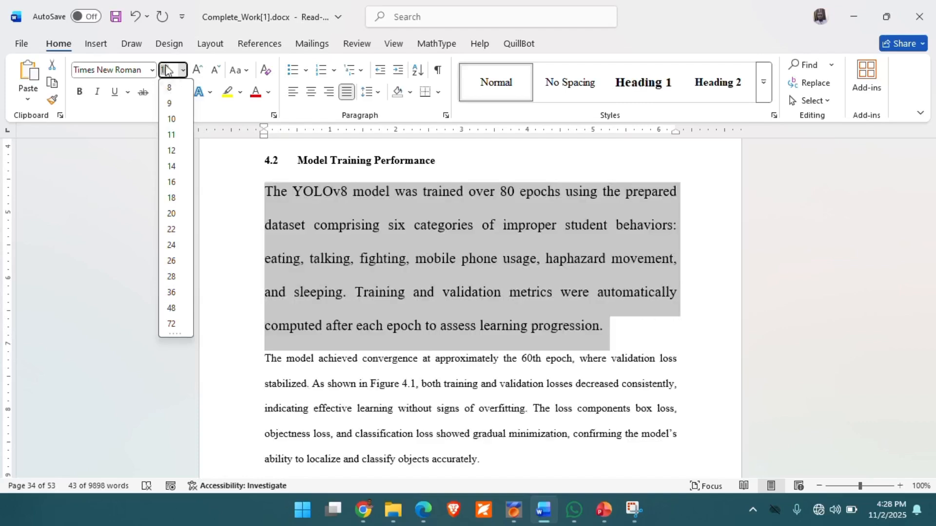
{"action": "left_click", "coordinate": [166, 72]}
{"action": "key", "text": "BackSpace"}
{"action": "key", "text": "Delete"}
{"action": "type", "text": "30"}
{"action": "key", "text": "Return"}
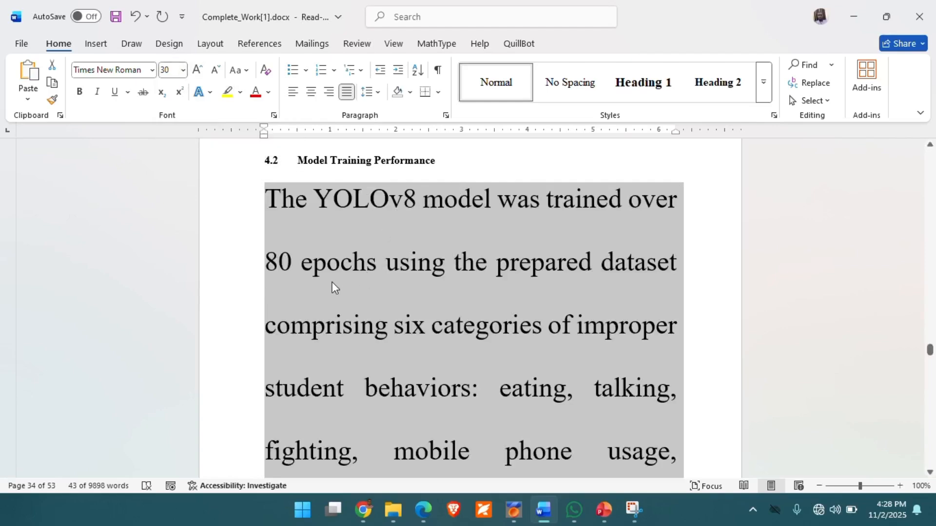
{"action": "scroll", "coordinate": [397, 289], "scroll_direction": "down", "scroll_amount": 3}
{"action": "scroll", "coordinate": [397, 289], "scroll_direction": "up", "scroll_amount": 2}
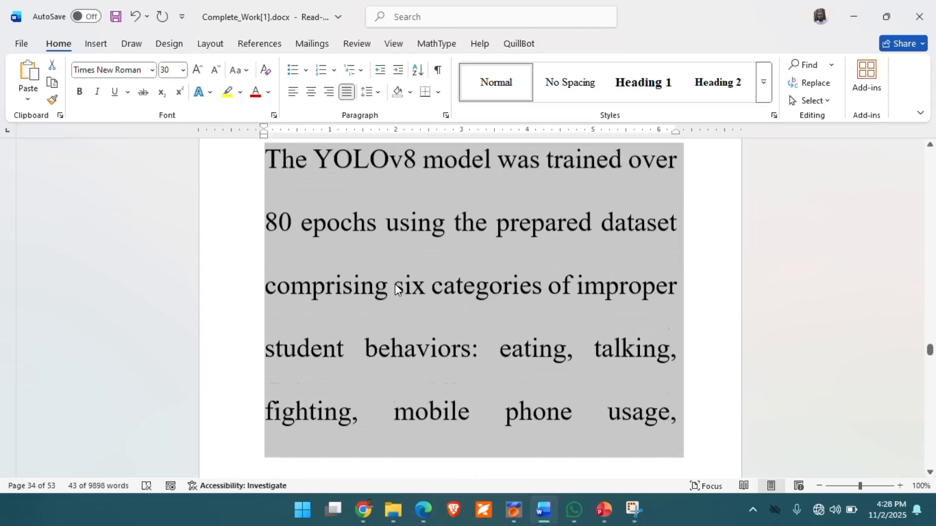
{"action": "scroll", "coordinate": [395, 287], "scroll_direction": "up", "scroll_amount": 1}
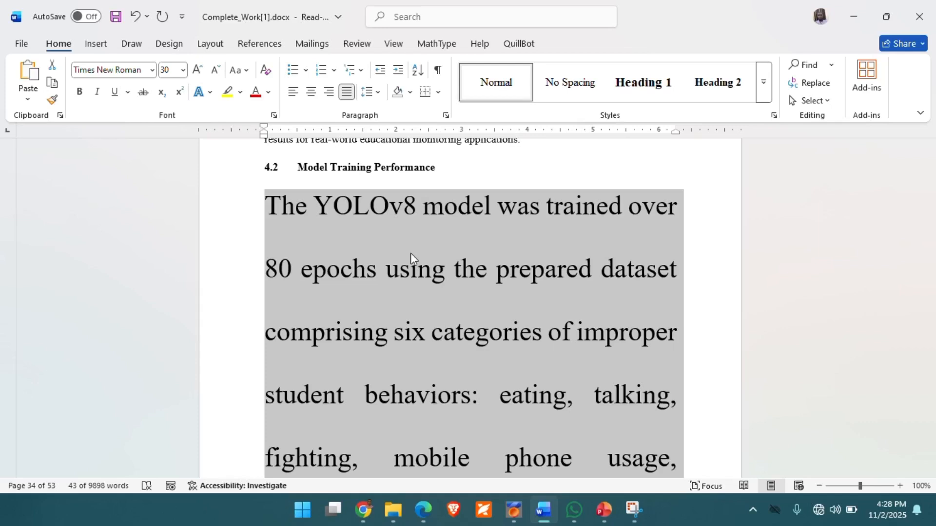
Step: Grow the selected paragraph's font through successive preset sizes up to 100
{"action": "key", "text": "ctrl+shift+period"}
{"action": "key", "text": "ctrl+shift+period"}
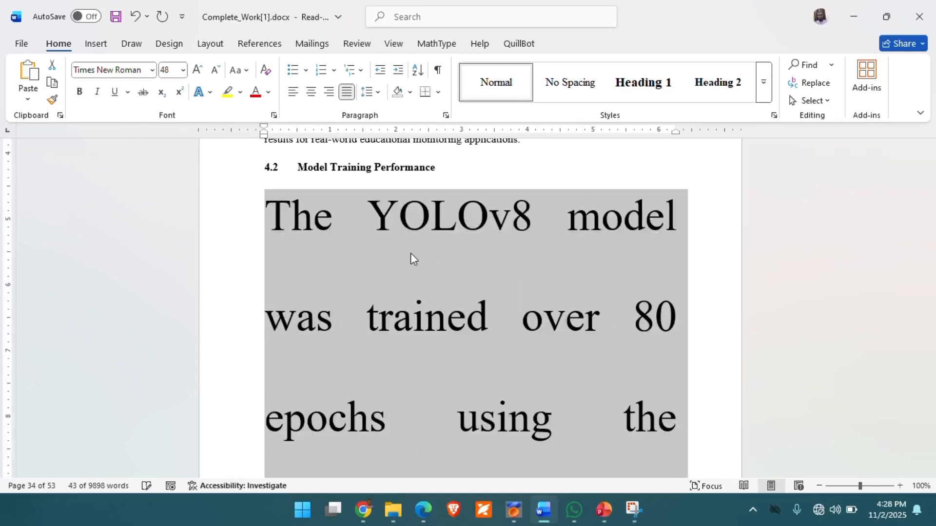
{"action": "key", "text": "ctrl+shift+period"}
{"action": "key", "text": "ctrl+shift+period"}
{"action": "key", "text": "ctrl+shift+period"}
{"action": "key", "text": "ctrl+shift+period"}
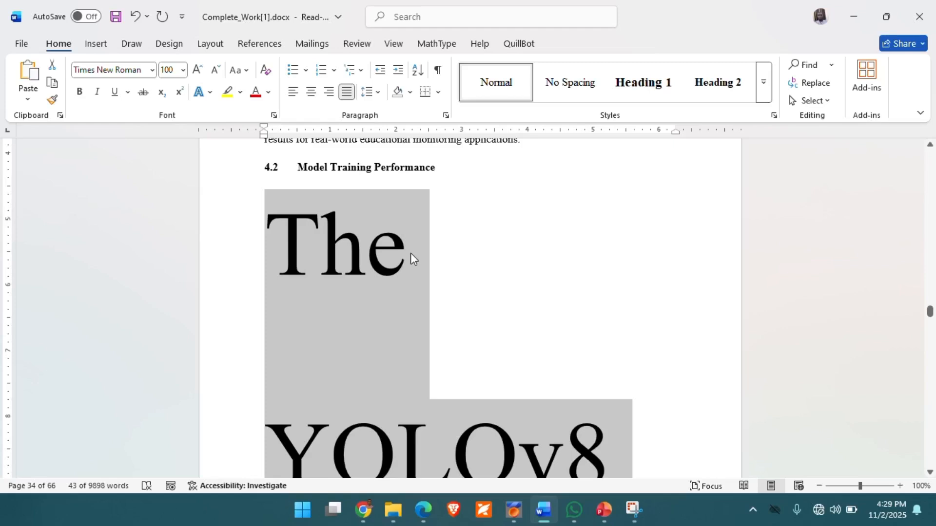
Step: Shrink the selected paragraph's font through successive preset sizes down to 22
{"action": "key", "text": "ctrl+shift+comma"}
{"action": "key", "text": "ctrl+shift+comma"}
{"action": "key", "text": "ctrl+shift+comma"}
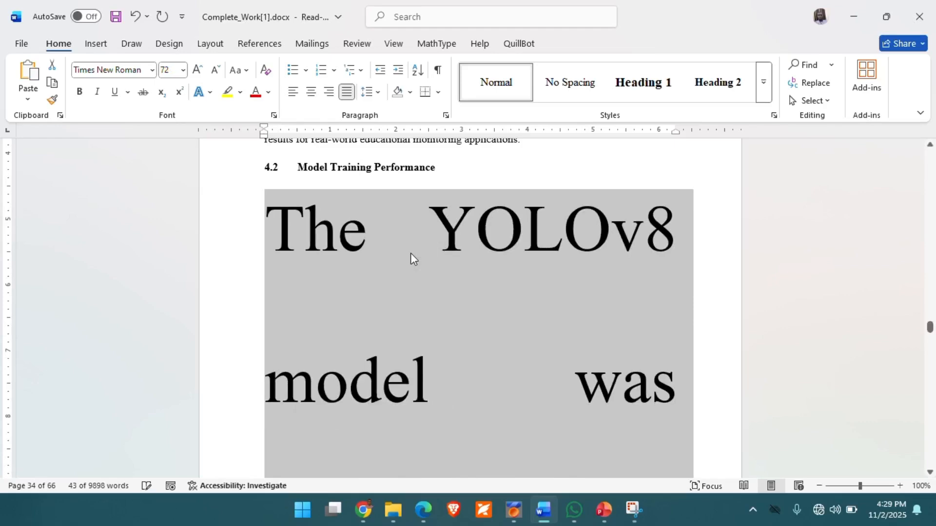
{"action": "key", "text": "ctrl+shift+comma"}
{"action": "key", "text": "ctrl+shift+comma"}
{"action": "key", "text": "ctrl+shift+comma"}
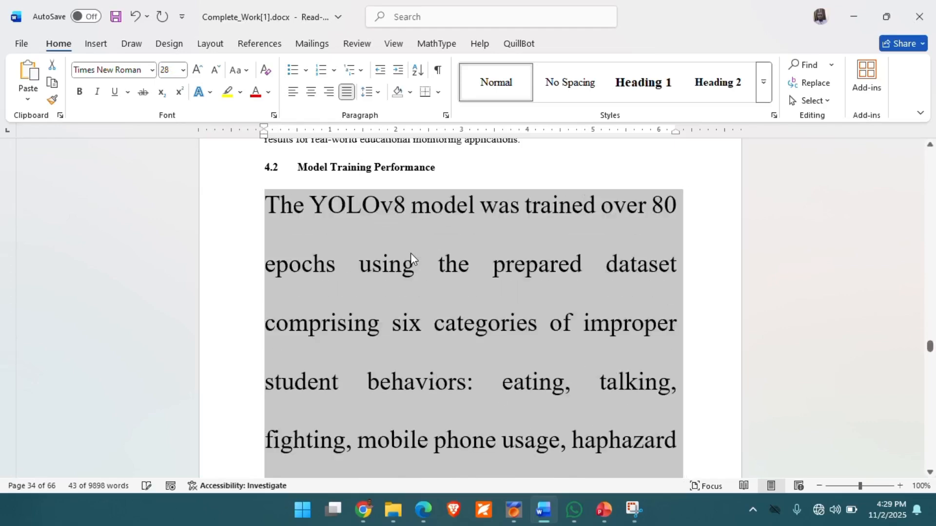
{"action": "key", "text": "ctrl+shift+comma"}
{"action": "key", "text": "ctrl+shift+comma"}
{"action": "key", "text": "ctrl+shift+comma"}
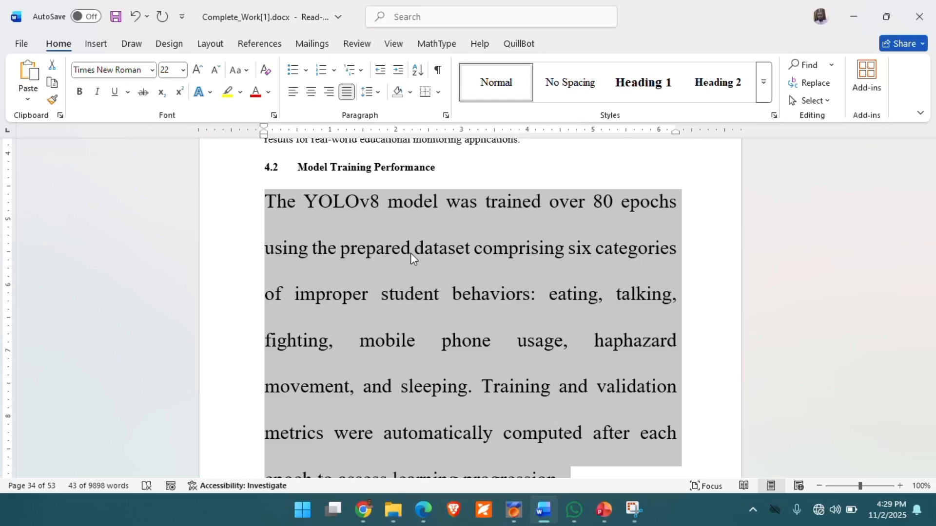
Step: Enlarge the selected paragraph's font to size 29, finishing with one-point increases
{"action": "key", "text": "ctrl+shift+period"}
{"action": "key", "text": "ctrl+shift+period"}
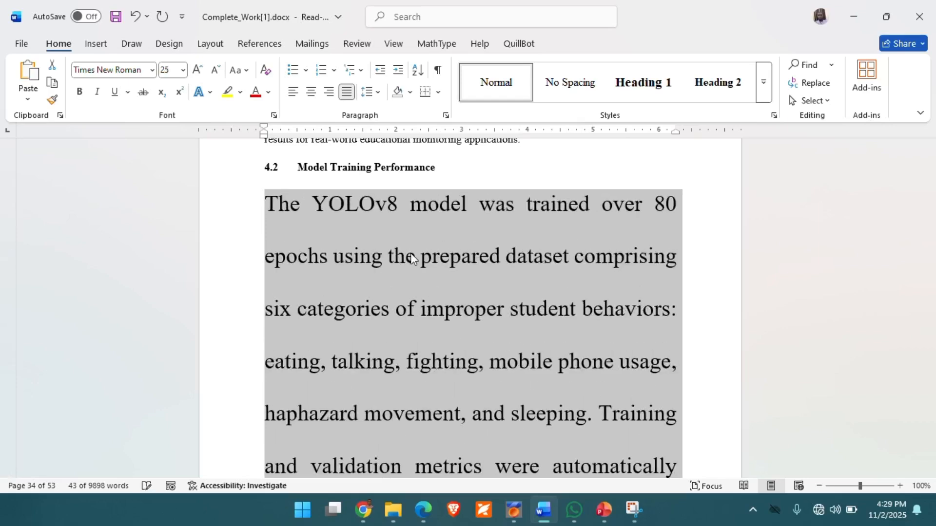
{"action": "key", "text": "ctrl+bracketright"}
{"action": "key", "text": "ctrl+bracketright"}
{"action": "key", "text": "ctrl+bracketright"}
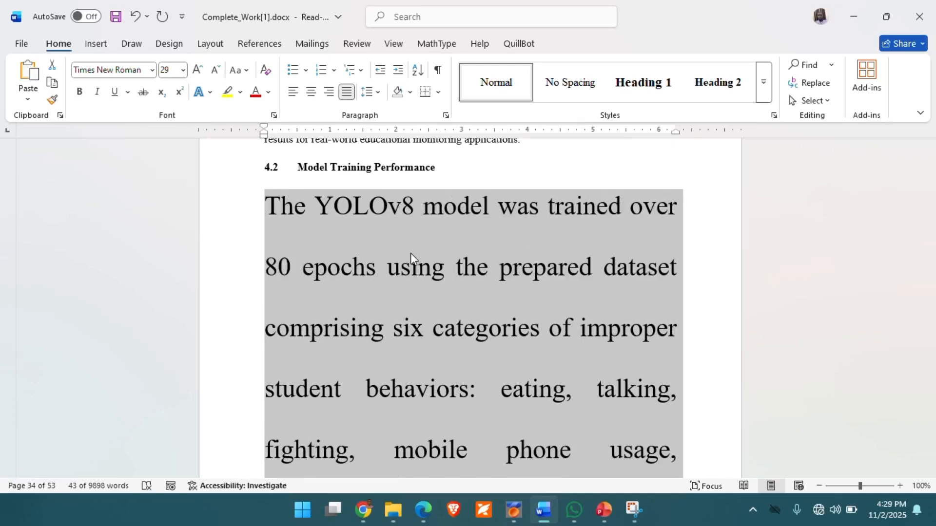
Step: Decrease the selected paragraph's font one point at a time to size 18 and deselect the text
{"action": "key", "text": "ctrl+bracketleft"}
{"action": "key", "text": "ctrl+bracketleft"}
{"action": "key", "text": "ctrl+bracketleft"}
{"action": "key", "text": "ctrl+bracketleft"}
{"action": "key", "text": "ctrl+bracketleft"}
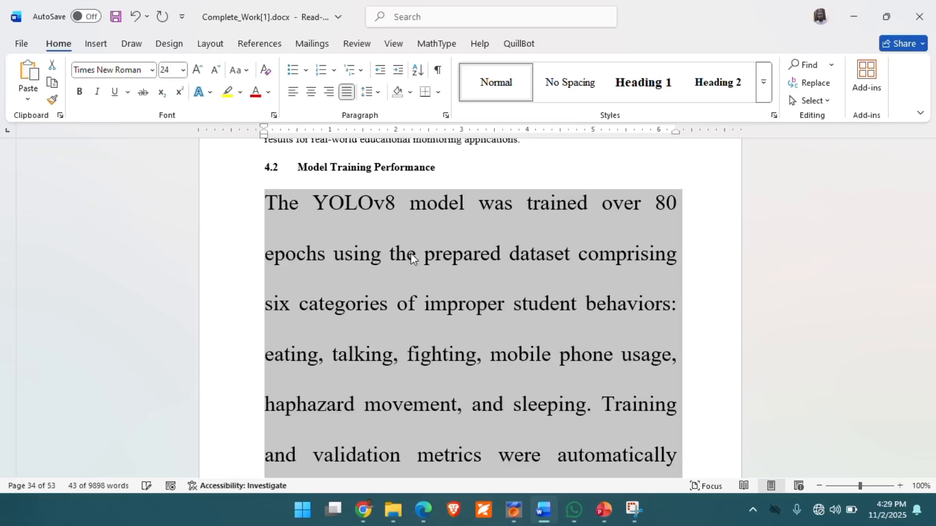
{"action": "key", "text": "ctrl+bracketleft"}
{"action": "key", "text": "ctrl+bracketleft"}
{"action": "key", "text": "ctrl+bracketleft"}
{"action": "key", "text": "ctrl+bracketleft"}
{"action": "key", "text": "ctrl+bracketleft"}
{"action": "key", "text": "ctrl+bracketleft"}
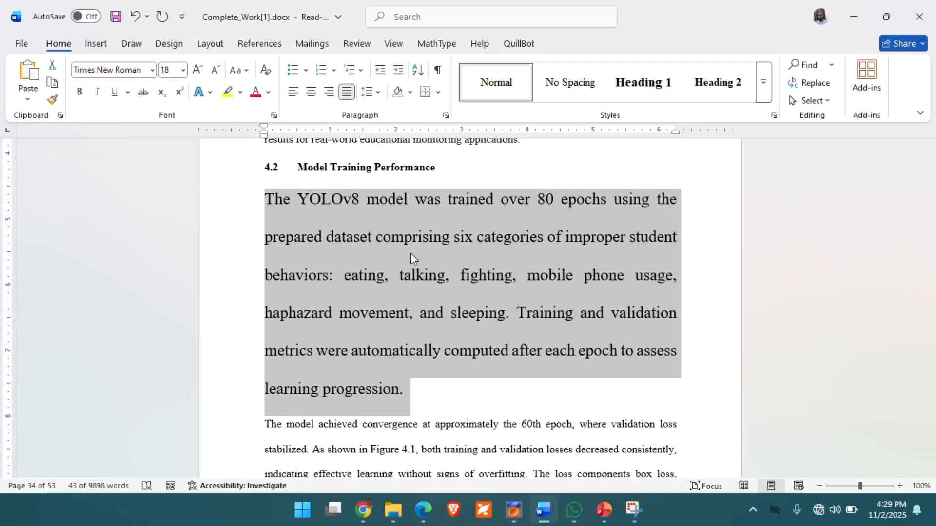
{"action": "left_click", "coordinate": [487, 376]}
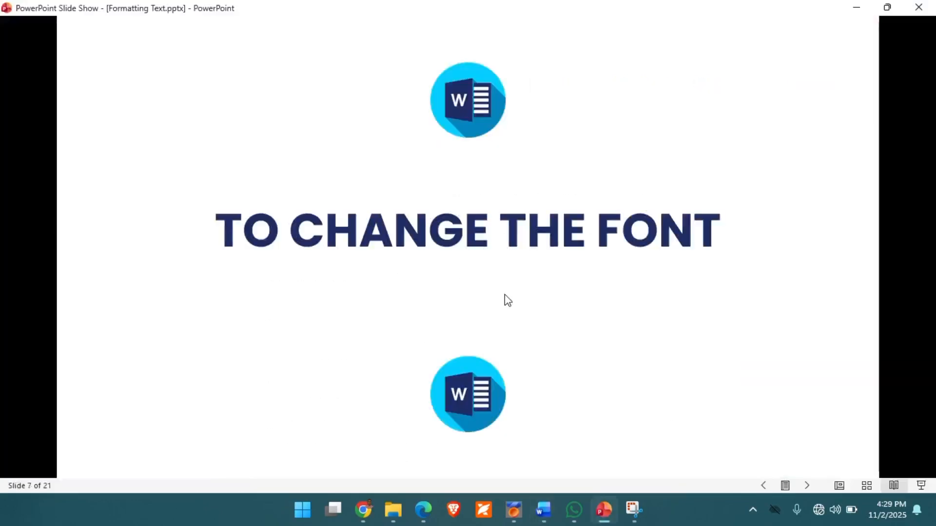
Step: Show the PowerPoint slide on changing the font, return to the Word document and browse the available fonts without applying one
{"action": "key", "text": "Right"}
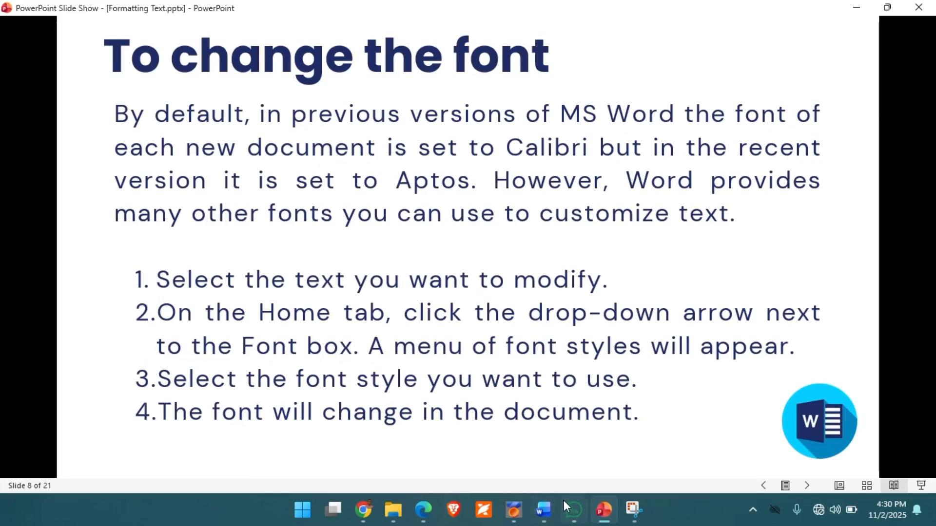
{"action": "left_click", "coordinate": [544, 510]}
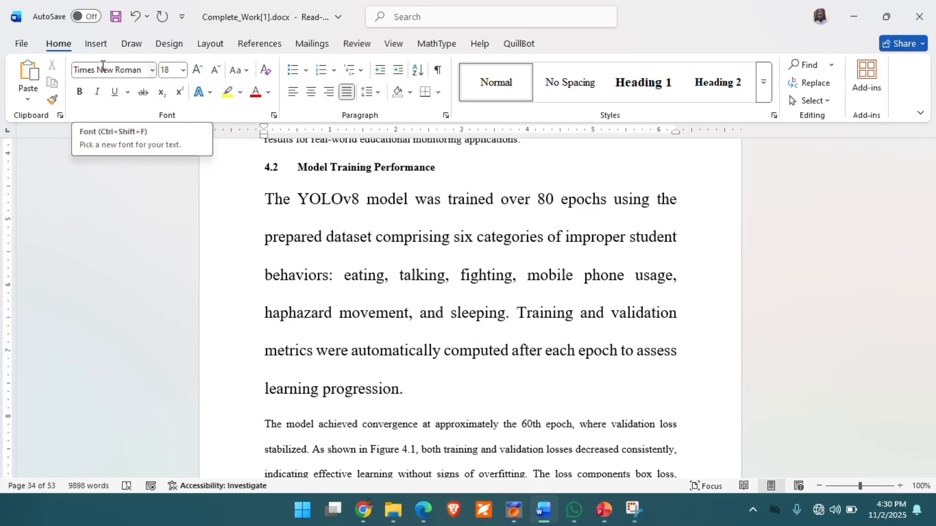
{"action": "left_click", "coordinate": [153, 71]}
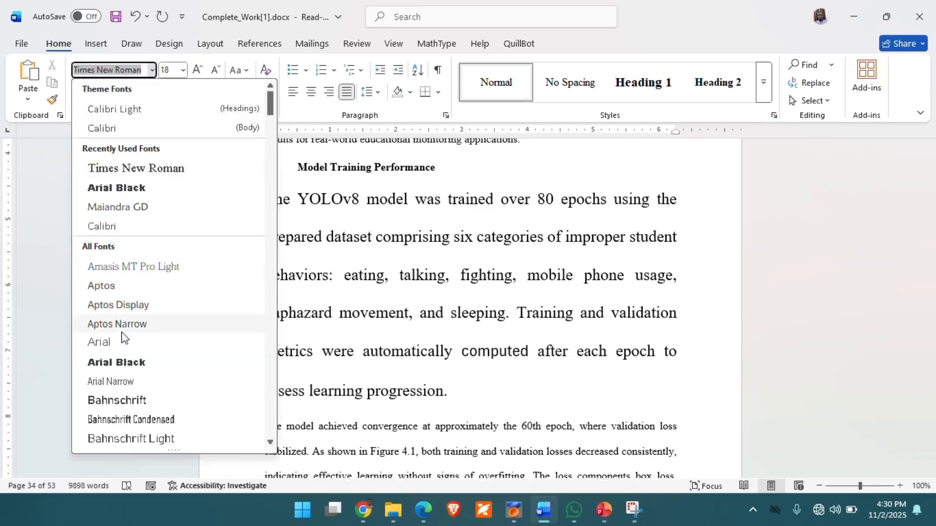
{"action": "scroll", "coordinate": [121, 337], "scroll_direction": "down", "scroll_amount": 7}
{"action": "scroll", "coordinate": [122, 336], "scroll_direction": "down", "scroll_amount": 7}
{"action": "scroll", "coordinate": [122, 337], "scroll_direction": "down", "scroll_amount": 5}
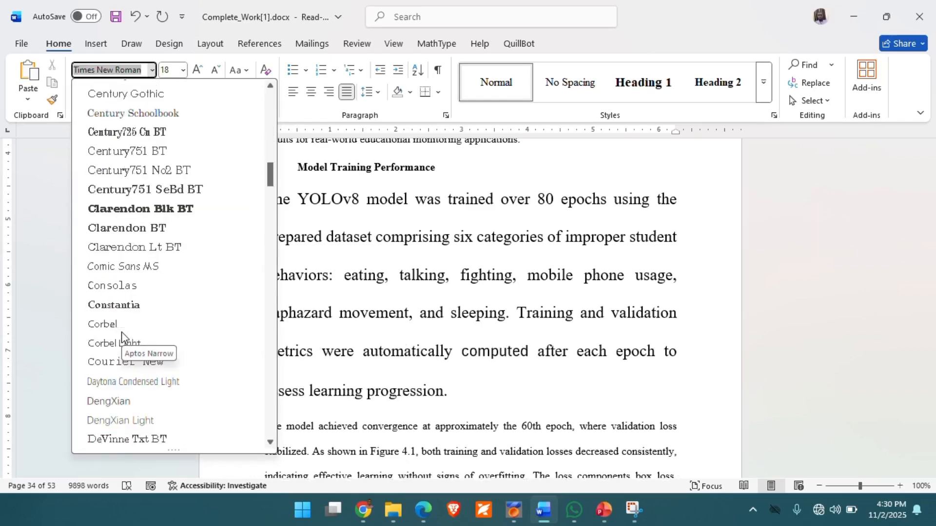
{"action": "scroll", "coordinate": [121, 336], "scroll_direction": "down", "scroll_amount": 10}
{"action": "scroll", "coordinate": [121, 332], "scroll_direction": "down", "scroll_amount": 3}
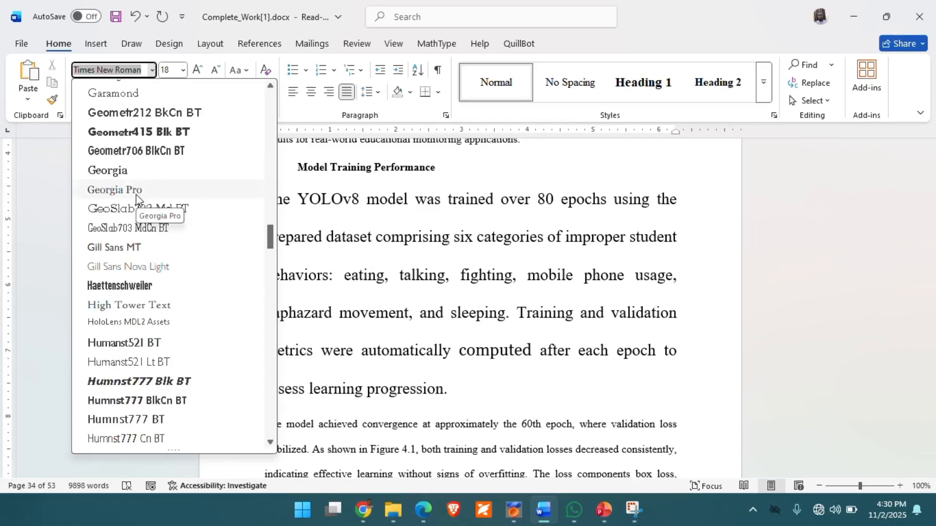
{"action": "left_click", "coordinate": [341, 233]}
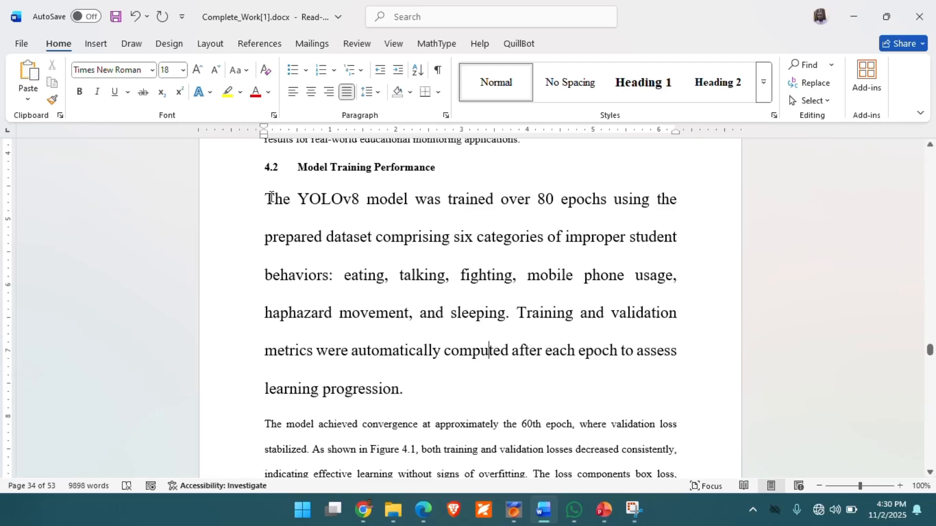
Step: Change the font of the first paragraph under Model Training Performance to Century725 Cn BT
{"action": "left_click_drag", "start_coordinate": [270, 198], "coordinate": [403, 380]}
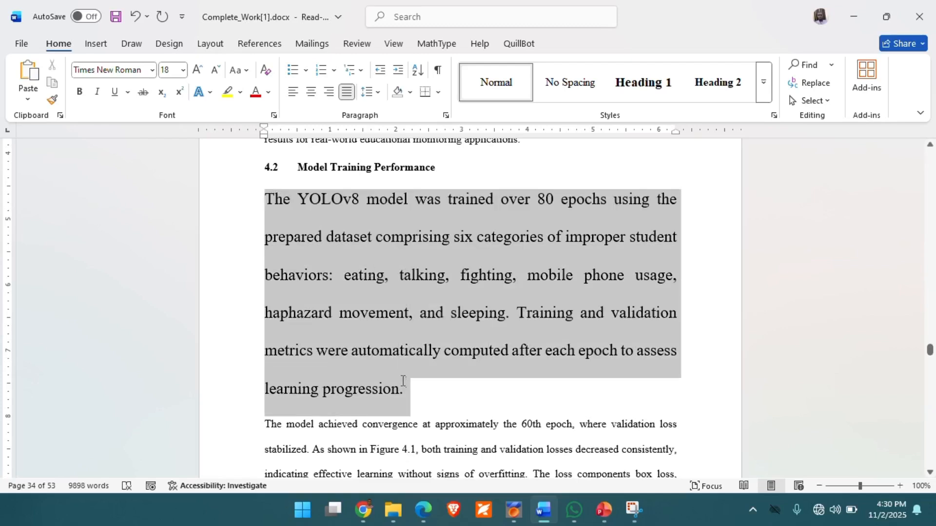
{"action": "left_click", "coordinate": [152, 70]}
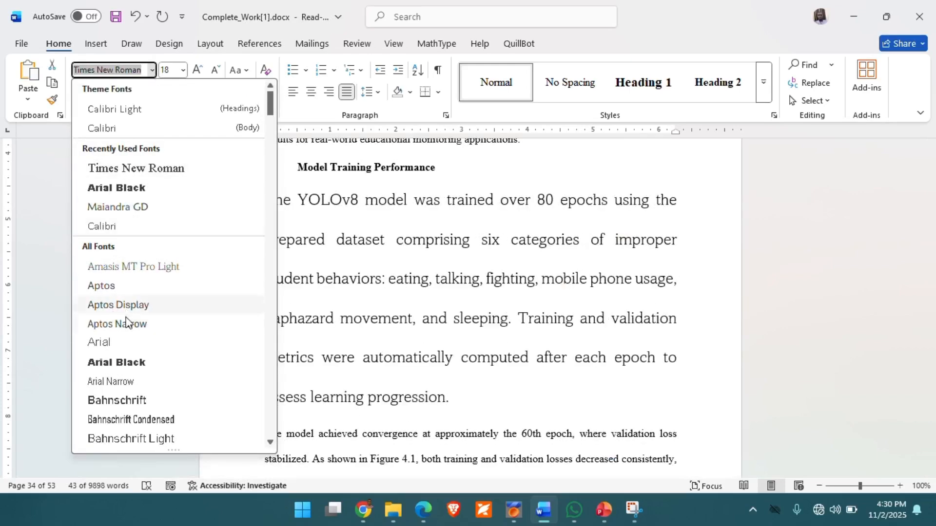
{"action": "scroll", "coordinate": [126, 322], "scroll_direction": "down", "scroll_amount": 5}
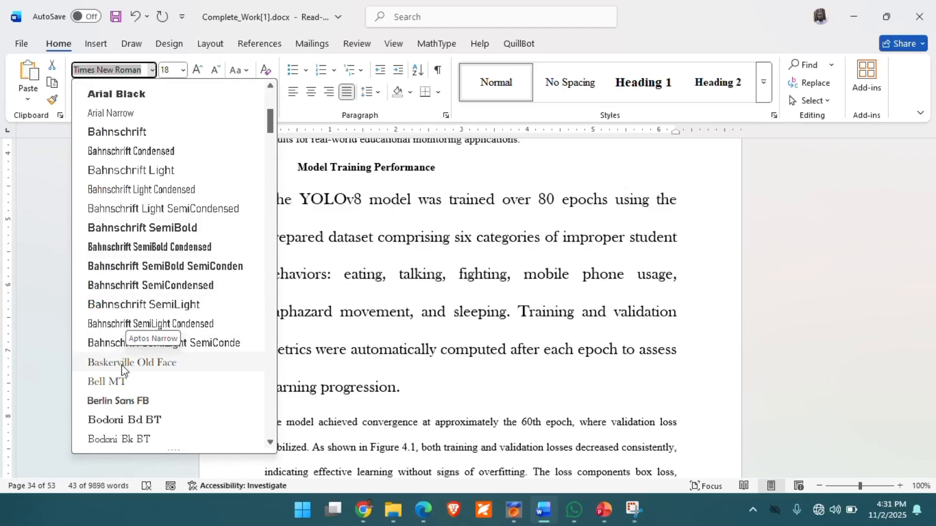
{"action": "scroll", "coordinate": [134, 302], "scroll_direction": "down", "scroll_amount": 10}
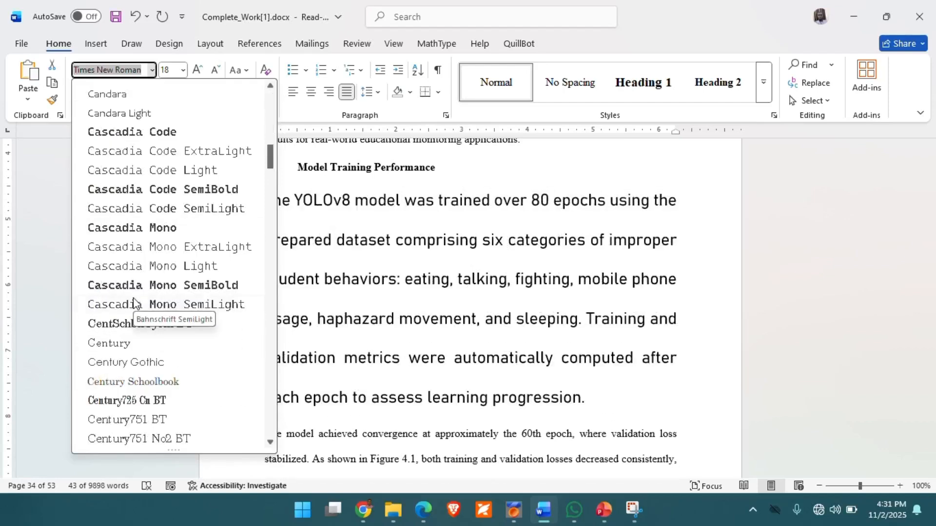
{"action": "left_click", "coordinate": [128, 401]}
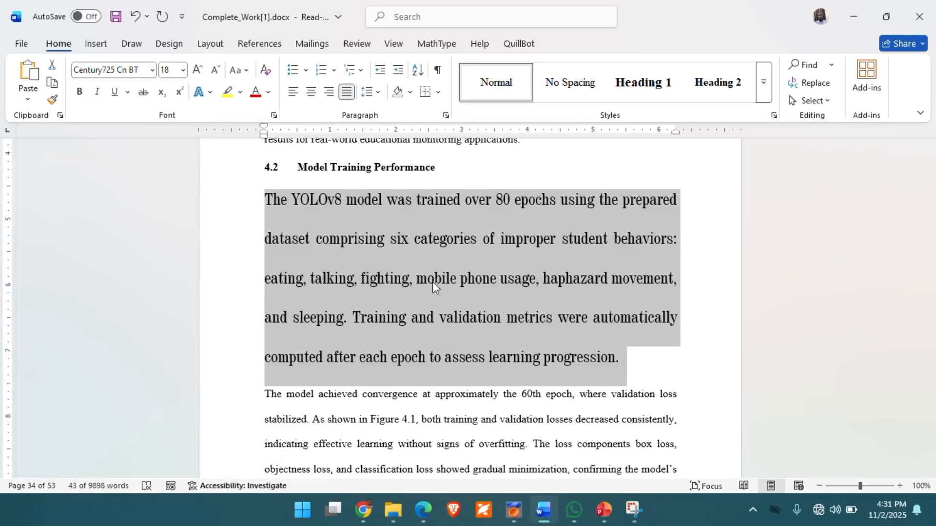
Step: Switch to the PowerPoint slide show and advance to the instructions for changing the font colour
{"action": "left_click", "coordinate": [603, 513]}
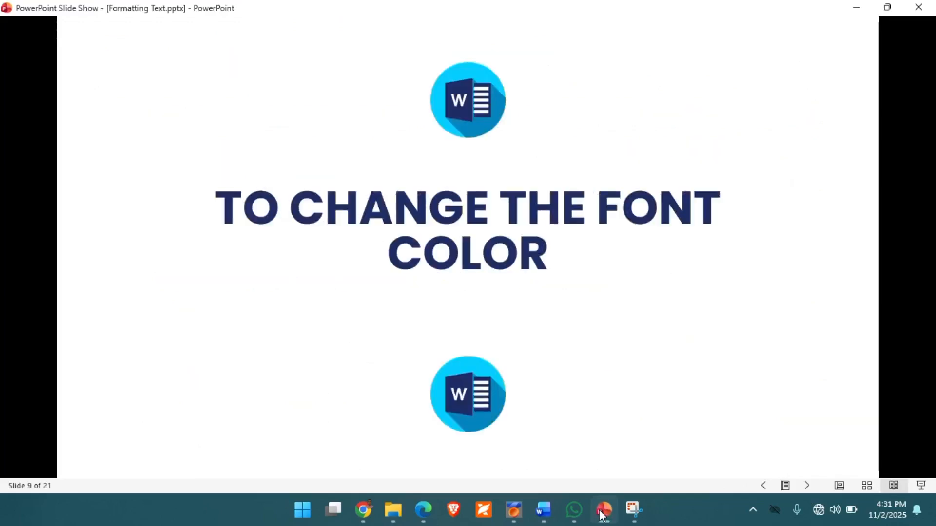
{"action": "key", "text": "Right"}
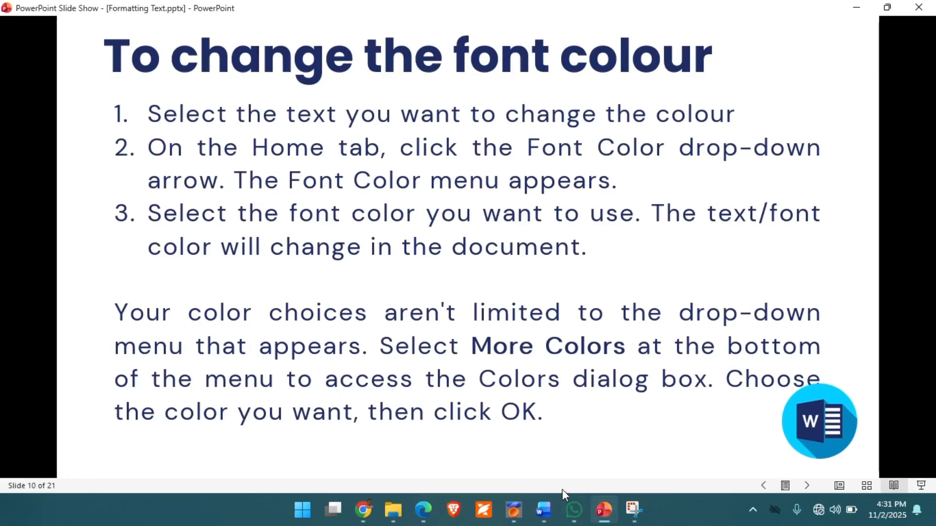
Step: Switch to the Word document and select the first paragraph under Model Training Performance
{"action": "left_click", "coordinate": [543, 502]}
{"action": "triple_click", "coordinate": [343, 284]}
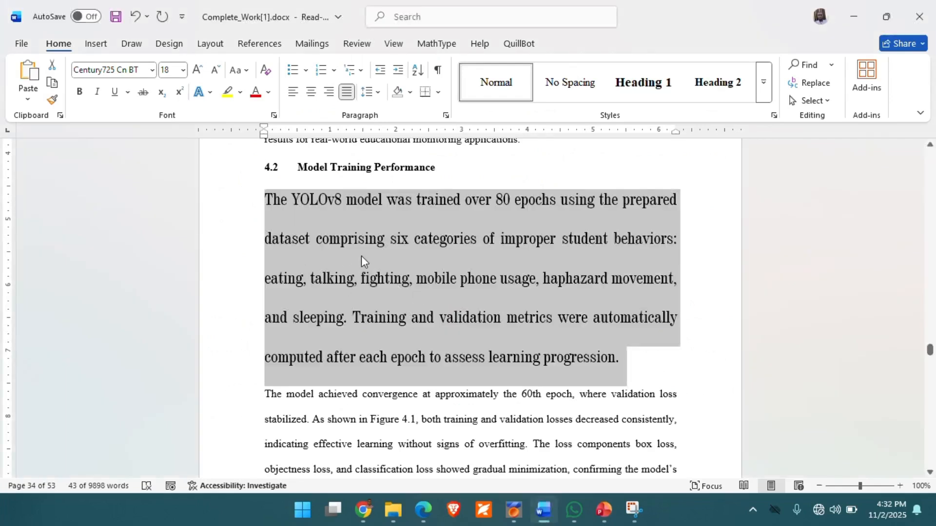
Step: Try a custom font colour of red 4, green 4 and blue 11 for the selected paragraph, then cancel it
{"action": "left_click", "coordinate": [269, 94]}
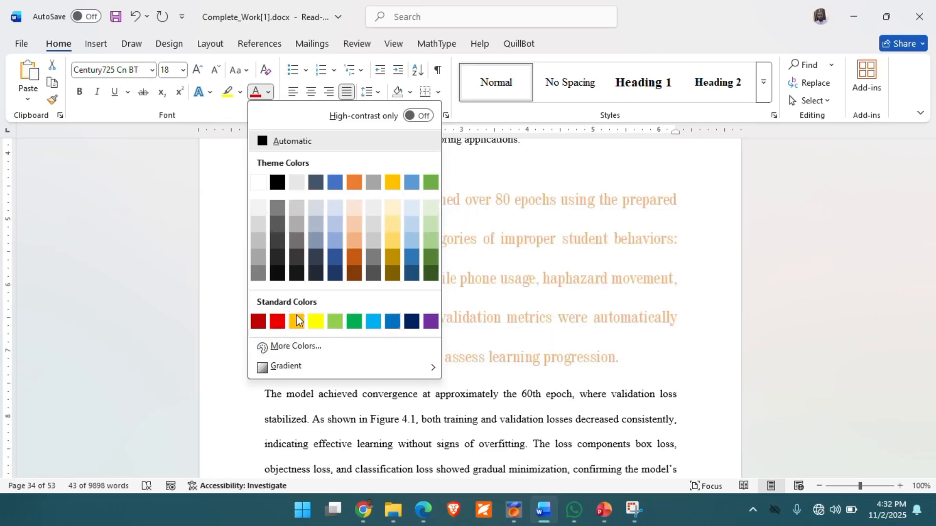
{"action": "left_click", "coordinate": [299, 347]}
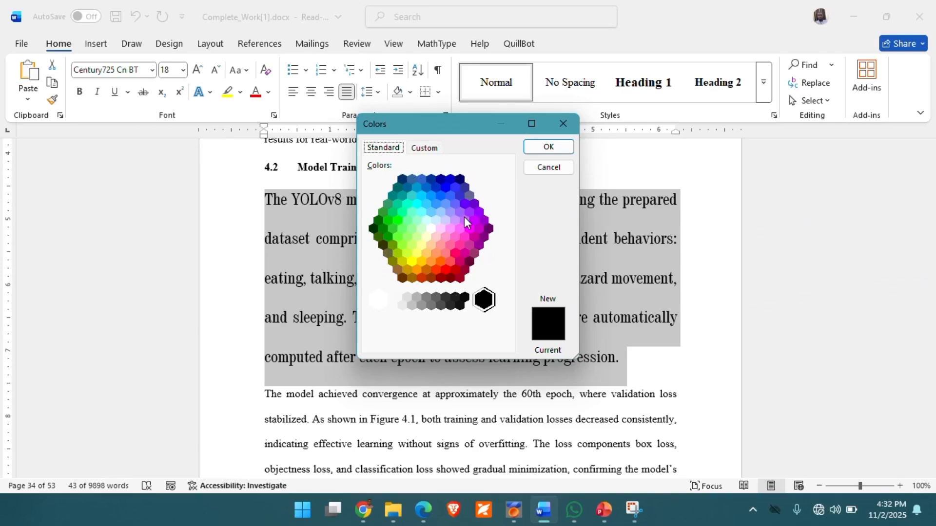
{"action": "left_click", "coordinate": [423, 148]}
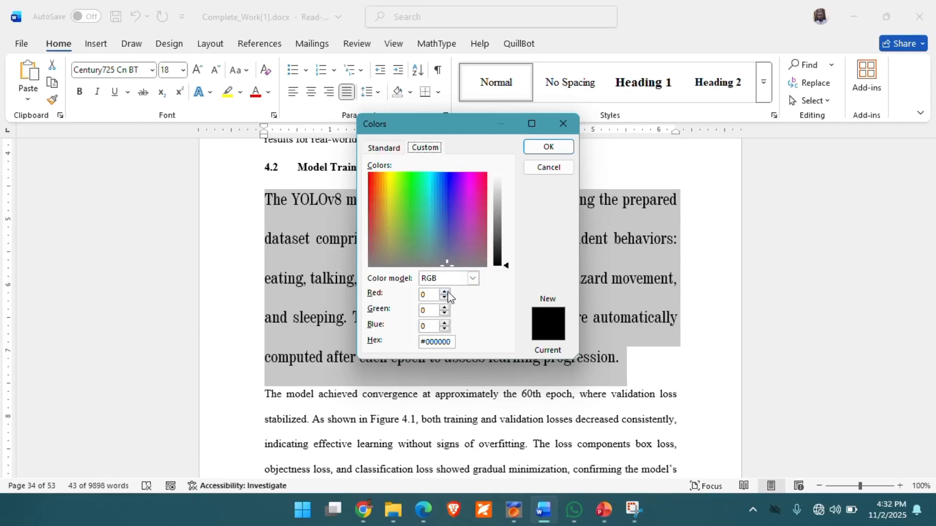
{"action": "left_click_drag", "start_coordinate": [444, 255], "coordinate": [421, 247]}
{"action": "left_click", "coordinate": [445, 292]}
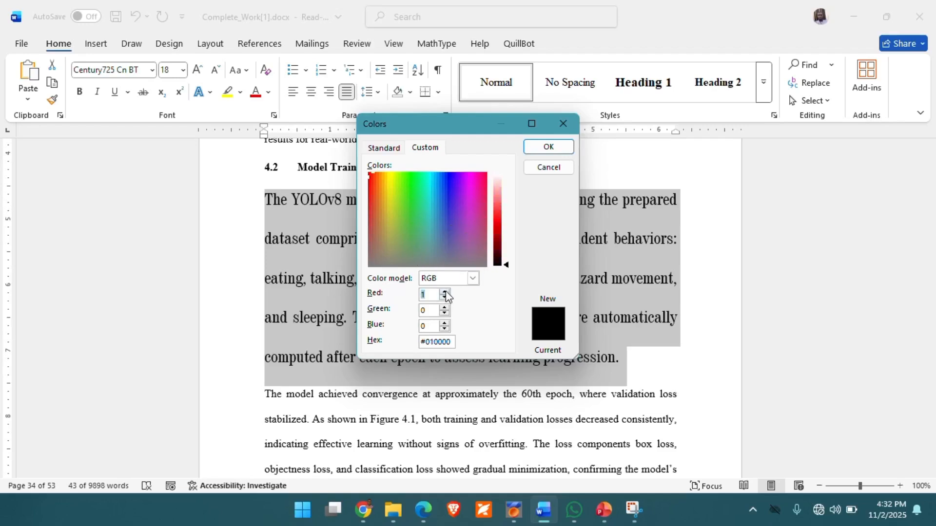
{"action": "left_click", "coordinate": [445, 292]}
{"action": "left_click", "coordinate": [444, 292]}
{"action": "left_click", "coordinate": [445, 307]}
{"action": "left_click", "coordinate": [445, 307]}
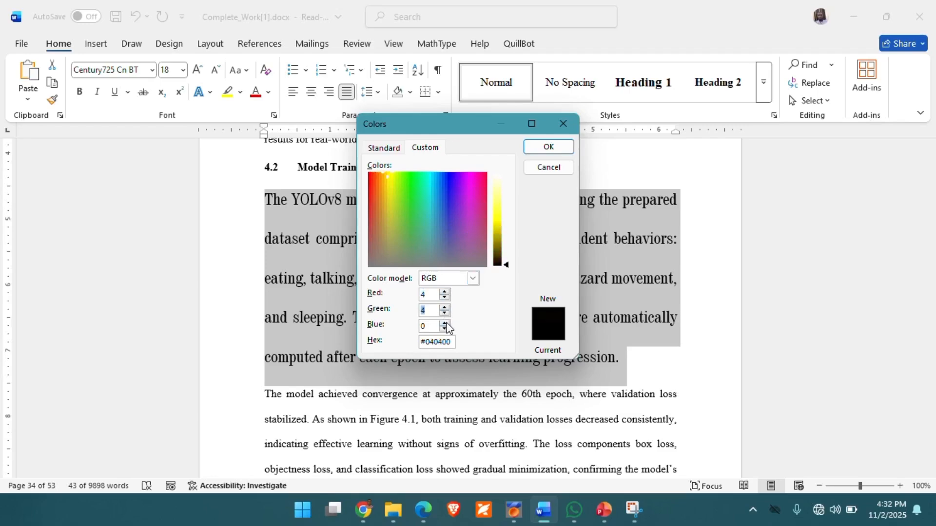
{"action": "left_click", "coordinate": [444, 324]}
{"action": "left_click", "coordinate": [444, 323]}
{"action": "left_click", "coordinate": [444, 323]}
{"action": "left_click", "coordinate": [444, 323]}
{"action": "left_click", "coordinate": [444, 324]}
{"action": "left_click", "coordinate": [444, 323]}
{"action": "left_click", "coordinate": [444, 323]}
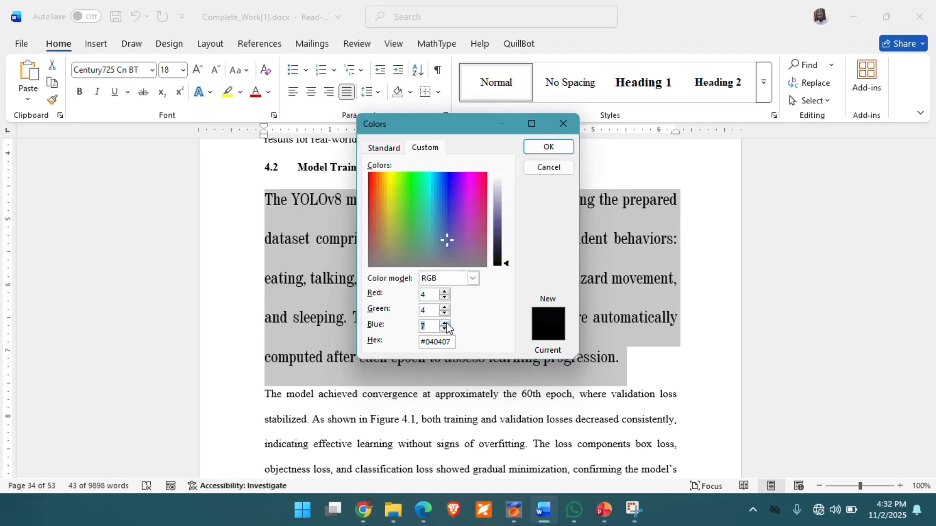
{"action": "left_click", "coordinate": [444, 323]}
{"action": "left_click", "coordinate": [444, 323]}
{"action": "left_click", "coordinate": [444, 324]}
{"action": "left_click", "coordinate": [444, 323]}
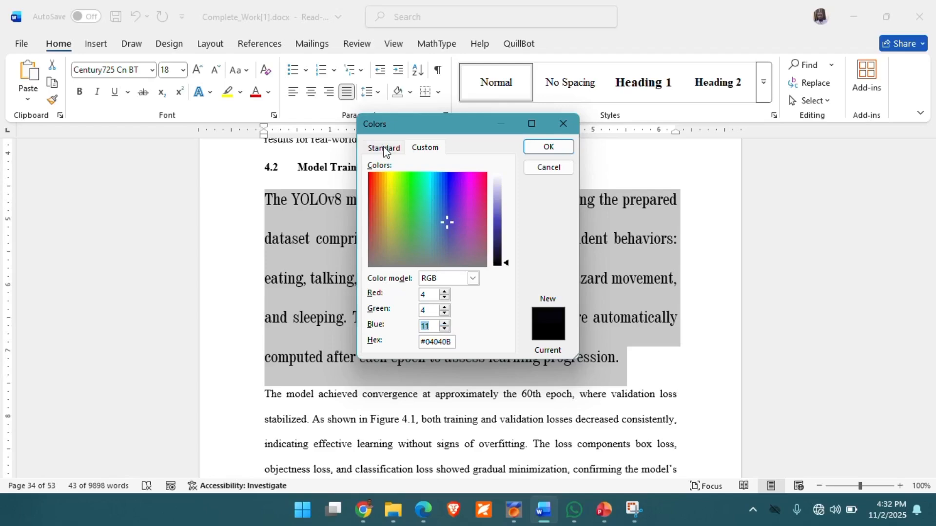
{"action": "left_click", "coordinate": [551, 169]}
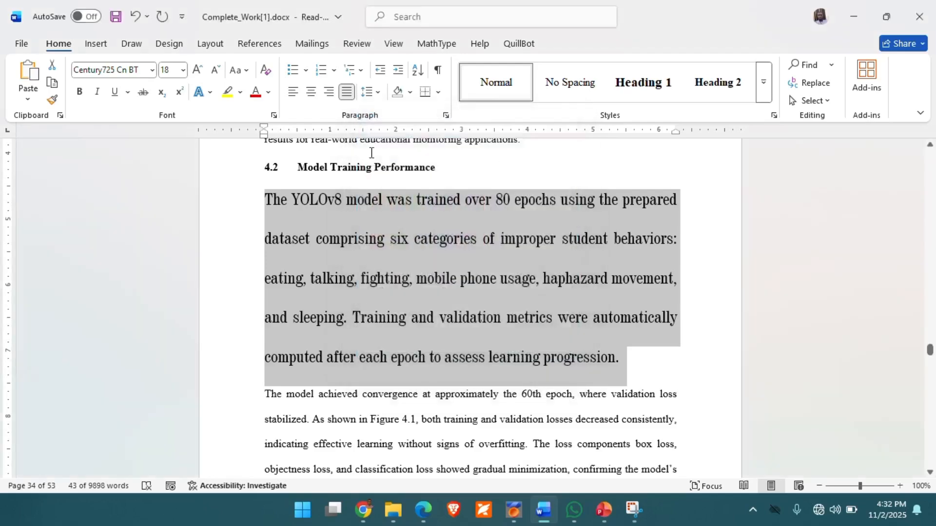
Step: Change the selected paragraph's font colour to red from the standard colours and deselect the text
{"action": "left_click", "coordinate": [268, 92]}
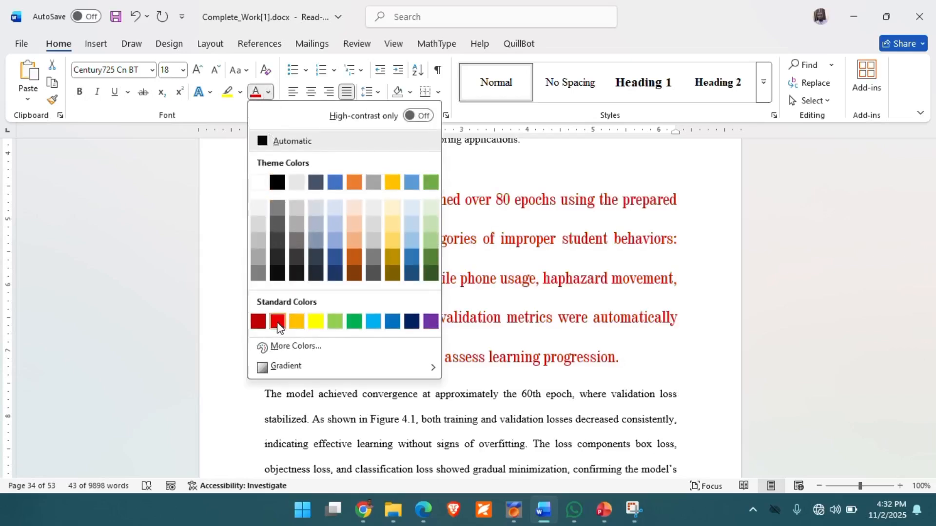
{"action": "left_click", "coordinate": [277, 323]}
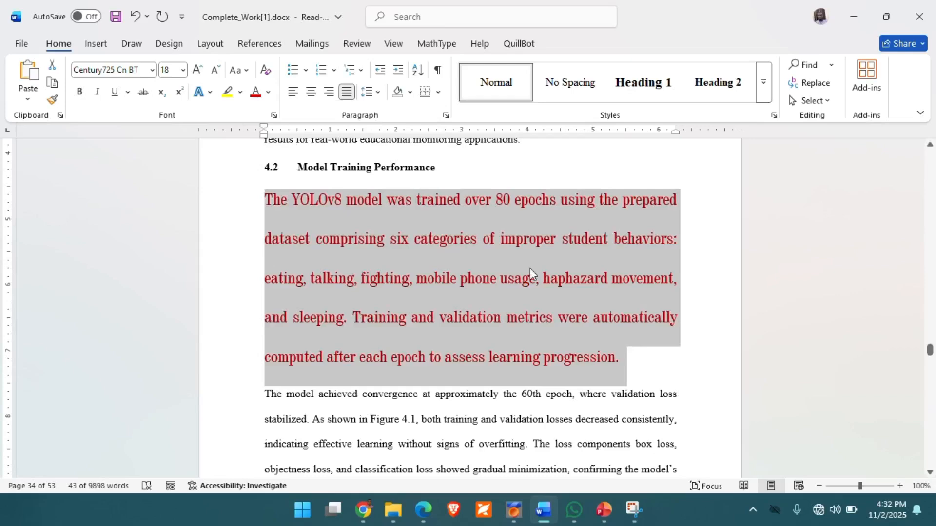
{"action": "left_click", "coordinate": [535, 285]}
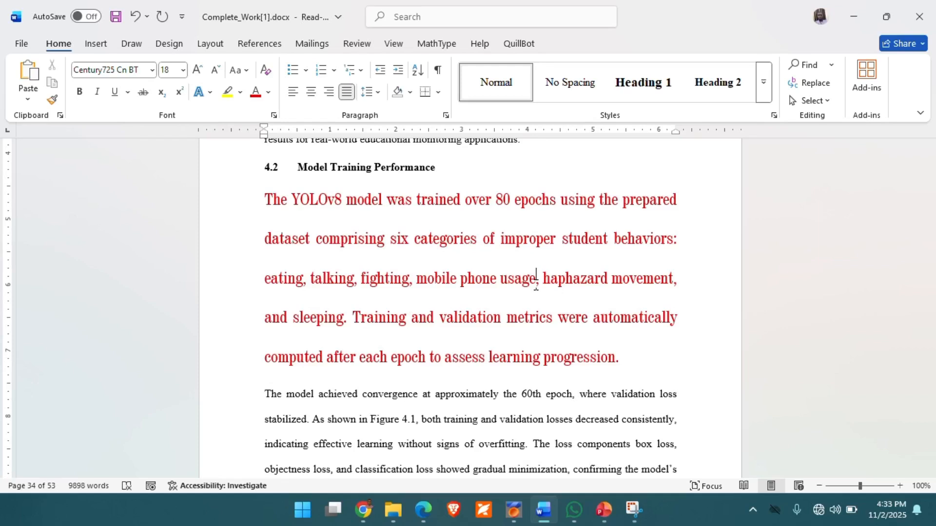
Step: Switch to the PowerPoint slide show and advance to the instructions on bold, italics and underline
{"action": "left_click", "coordinate": [603, 510]}
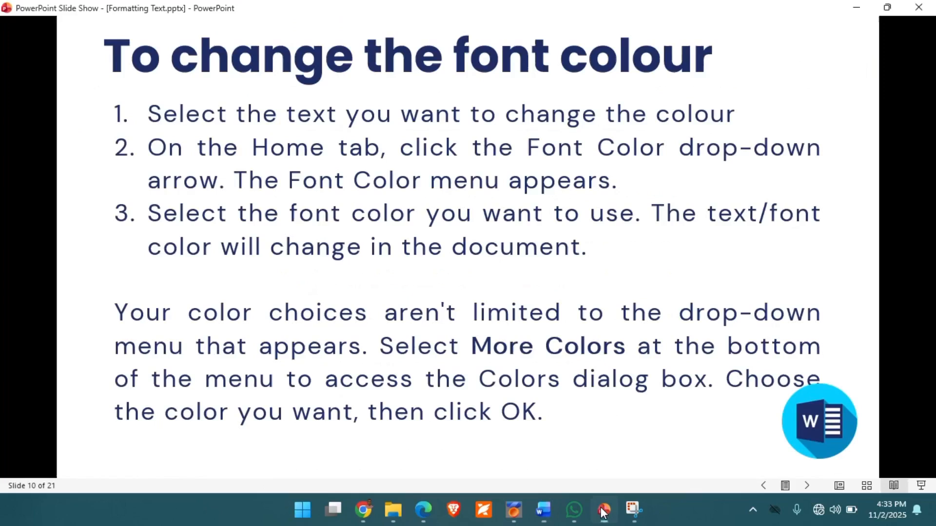
{"action": "key", "text": "Right"}
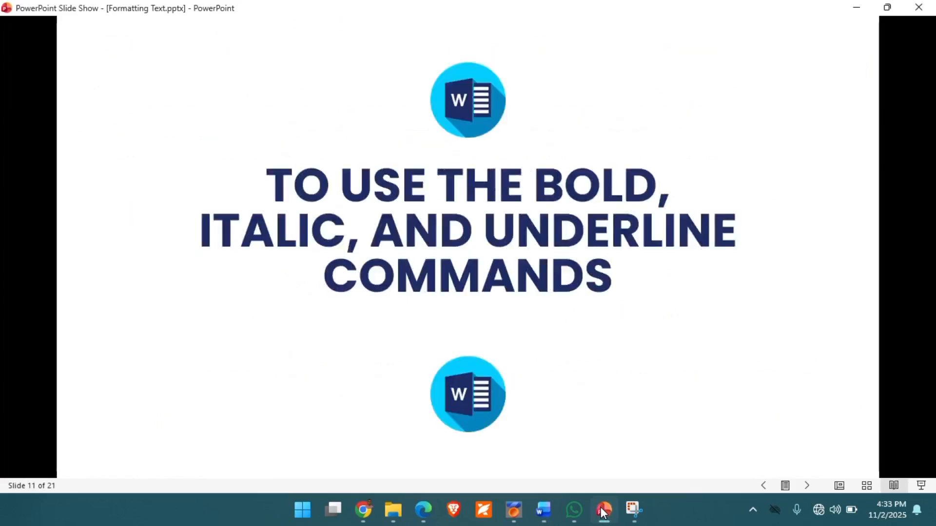
{"action": "key", "text": "Right"}
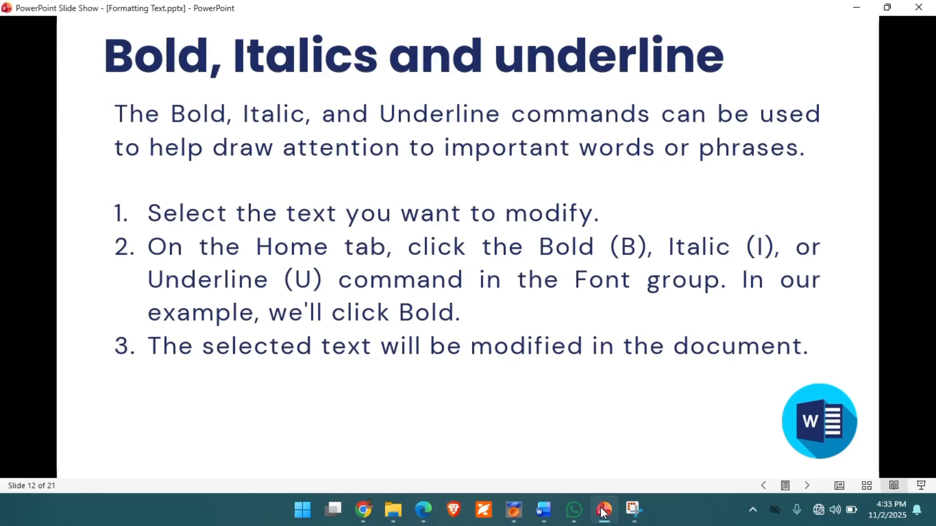
Step: Return to the Word document and apply bold, italic and underline to the whole red paragraph
{"action": "left_click", "coordinate": [545, 513]}
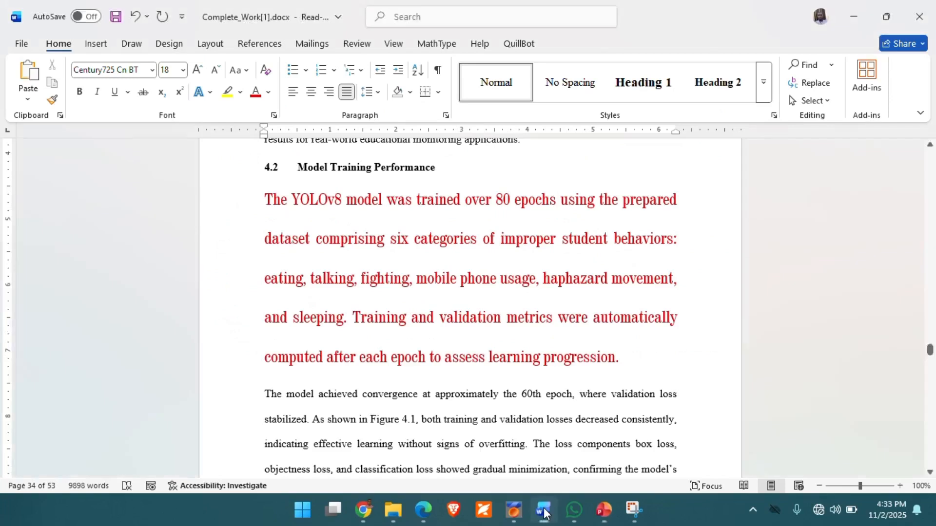
{"action": "double_click", "coordinate": [275, 199]}
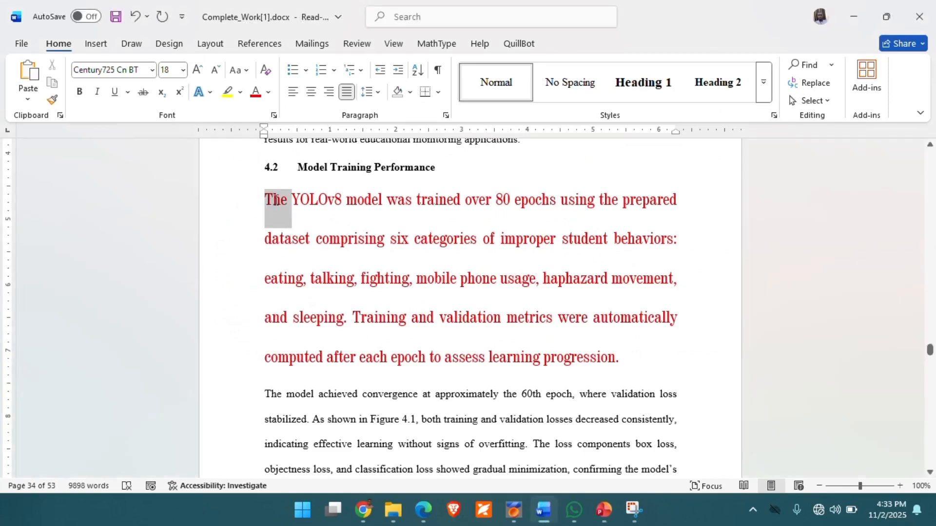
{"action": "triple_click", "coordinate": [275, 199]}
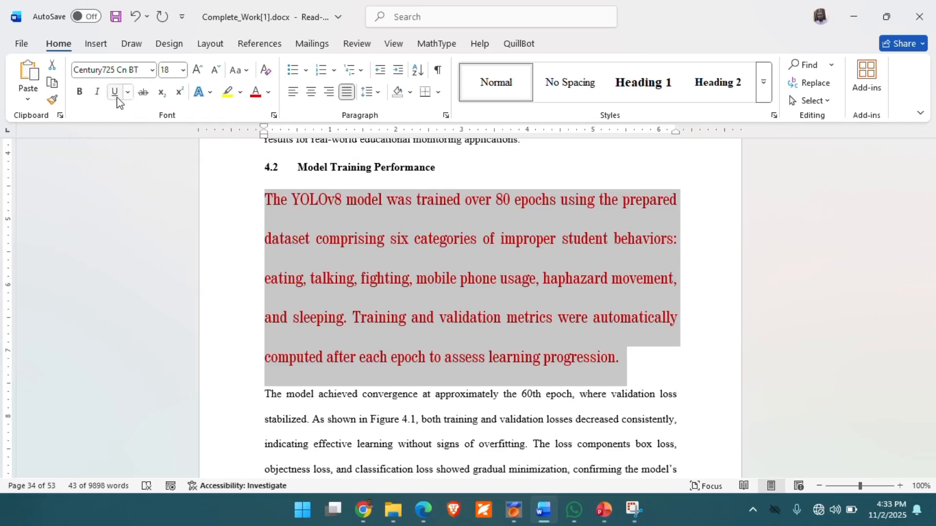
{"action": "left_click", "coordinate": [81, 93]}
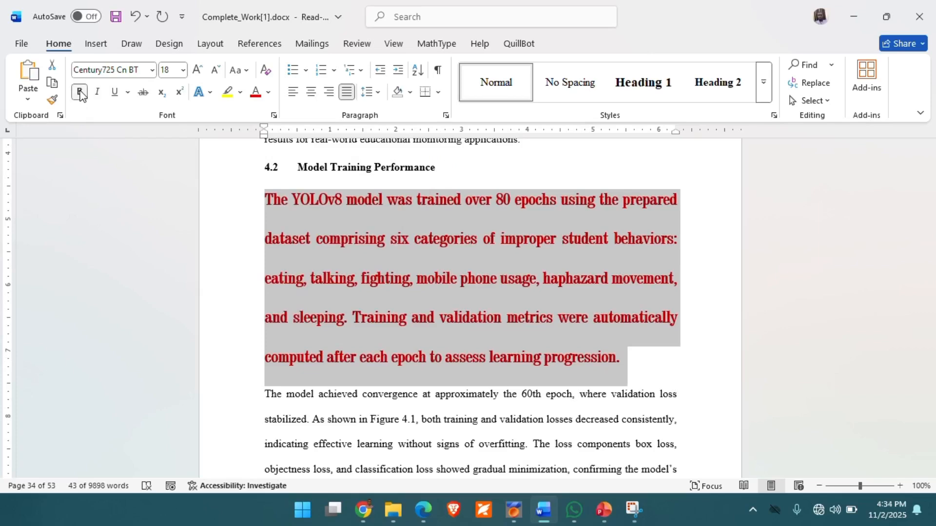
{"action": "left_click", "coordinate": [98, 93]}
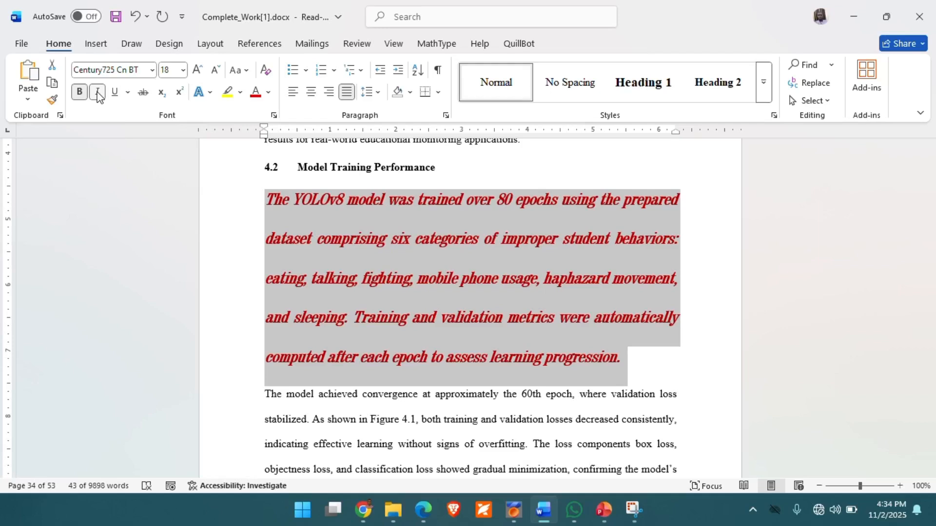
{"action": "left_click", "coordinate": [114, 95]}
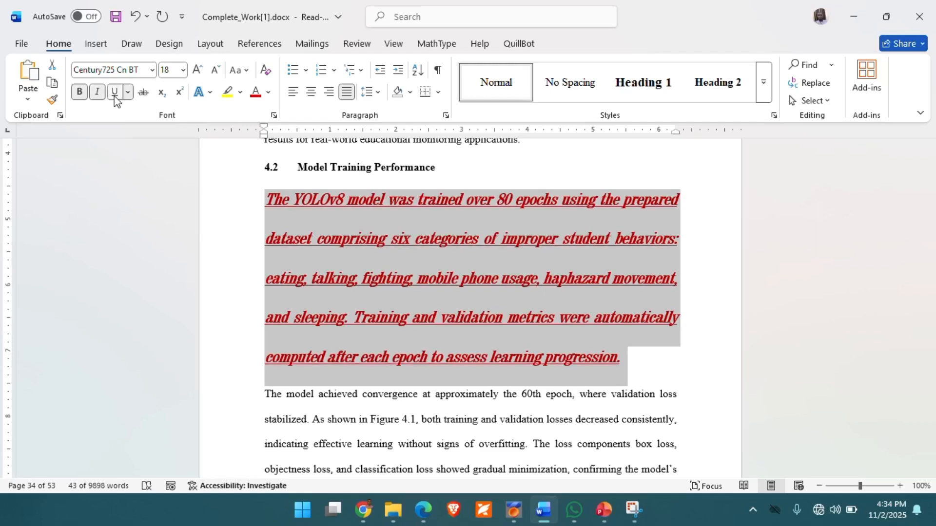
Step: Remove the underline, italic and bold formatting from the selected paragraph
{"action": "left_click", "coordinate": [115, 97]}
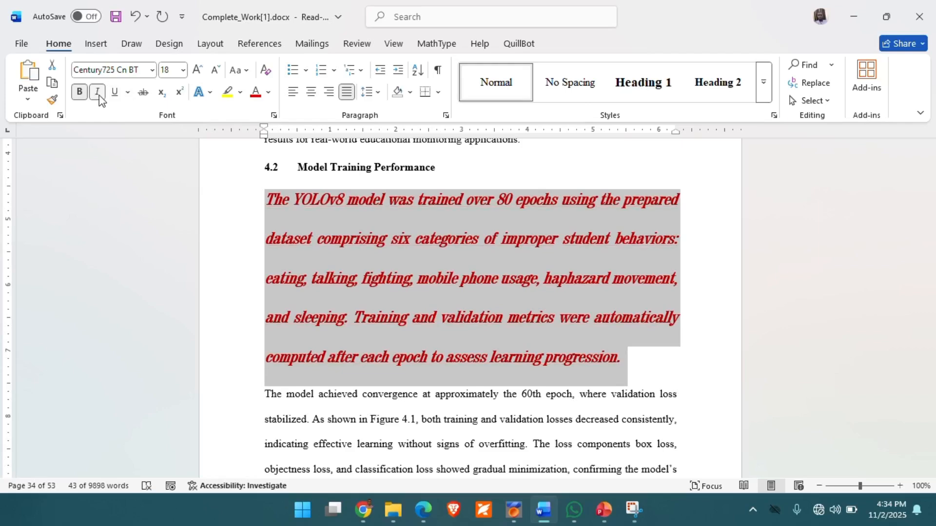
{"action": "left_click", "coordinate": [100, 97]}
{"action": "left_click", "coordinate": [80, 92]}
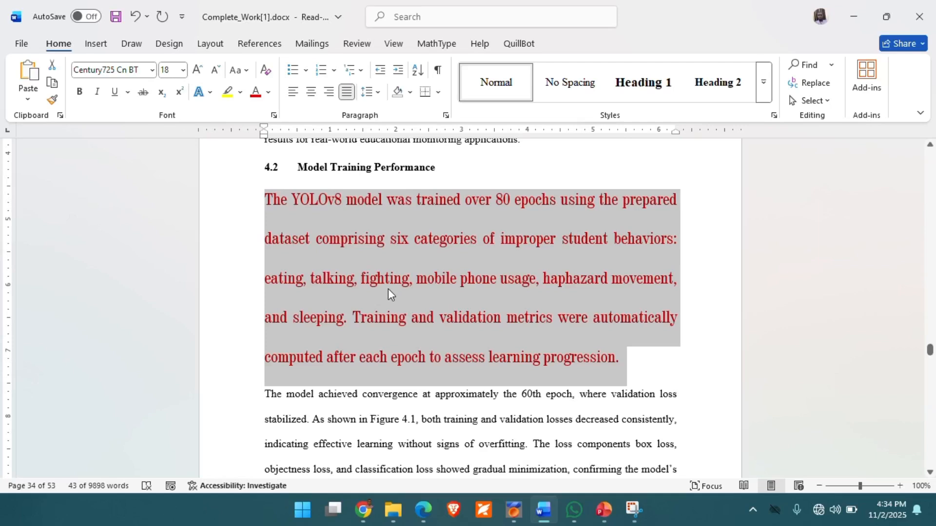
Step: Switch bold, italic and underline on and off one after another on the selected red paragraph
{"action": "key", "text": "ctrl+b"}
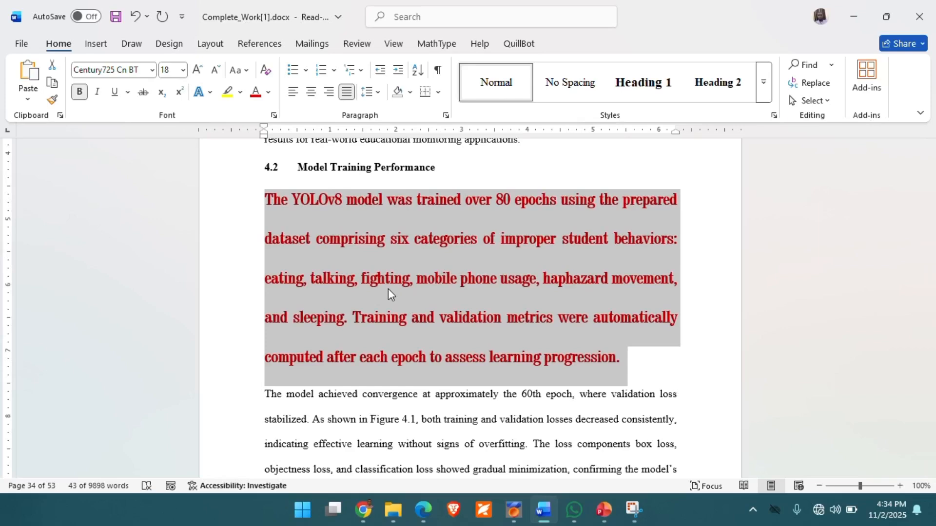
{"action": "key", "text": "ctrl+b"}
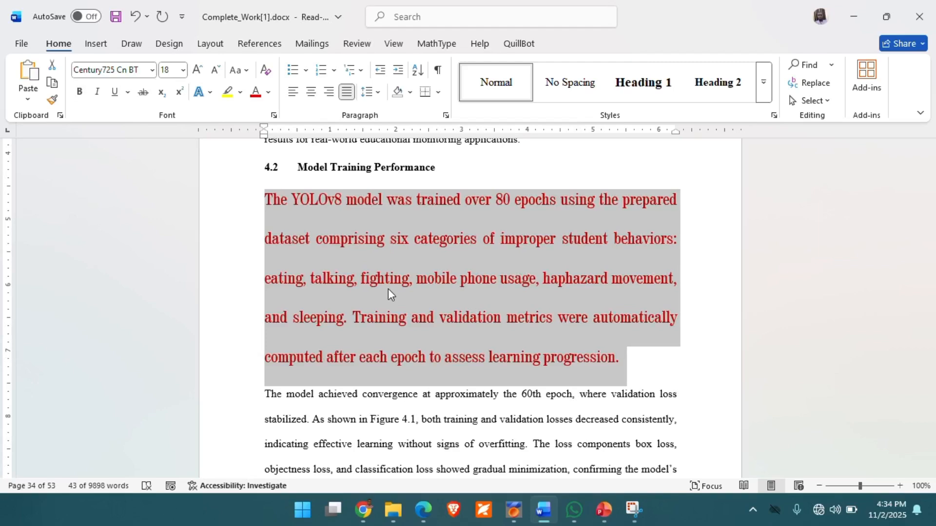
{"action": "key", "text": "ctrl+i"}
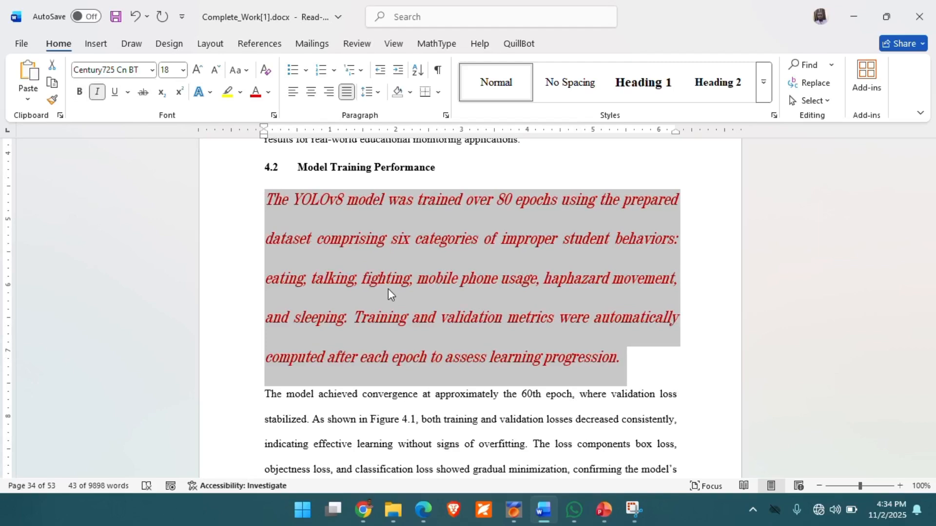
{"action": "key", "text": "ctrl+i"}
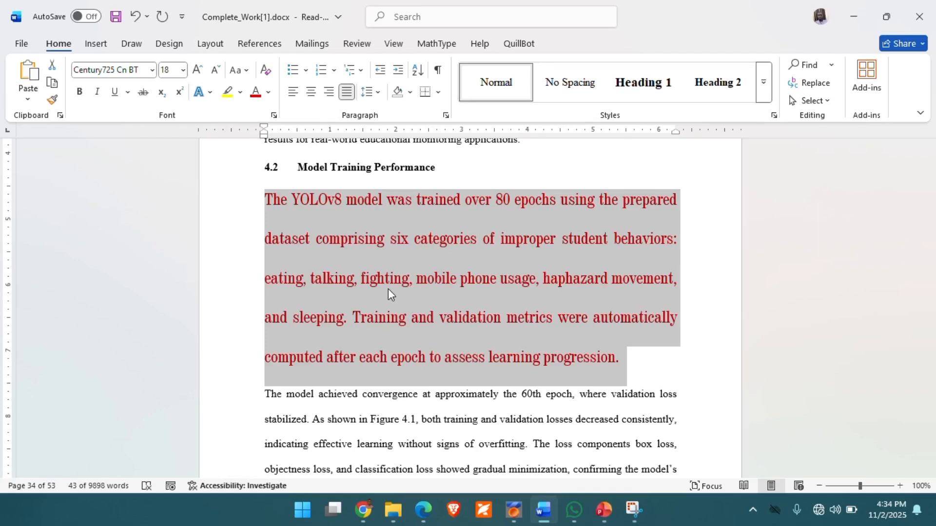
{"action": "key", "text": "ctrl+u"}
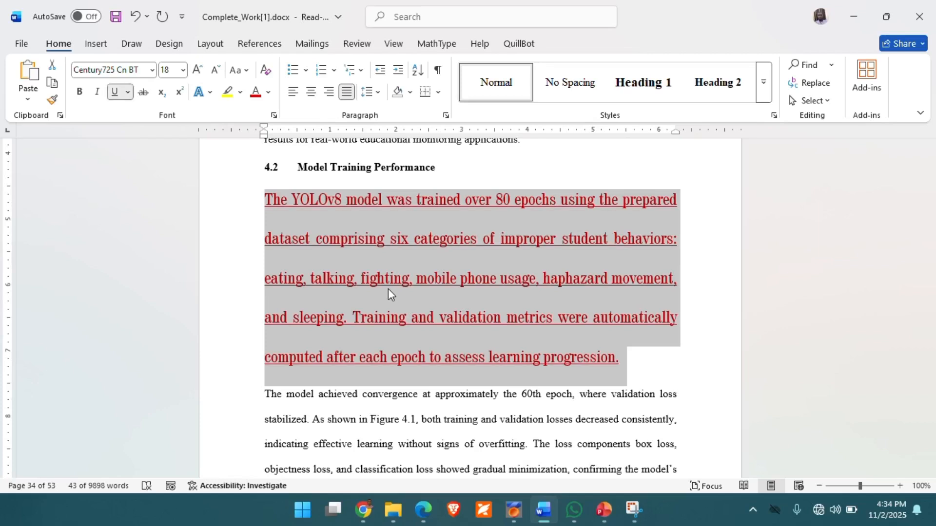
{"action": "key", "text": "ctrl+u"}
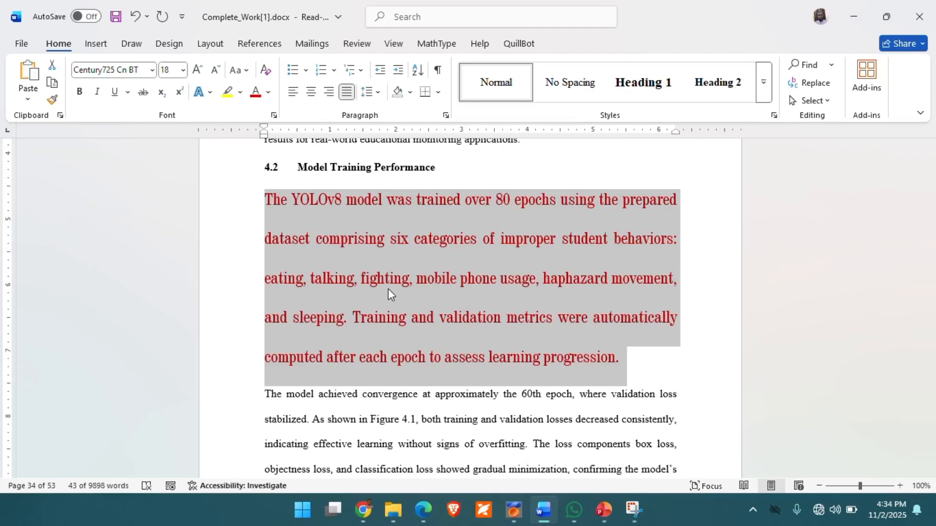
Step: Apply a double underline to the selected red paragraph and deselect the text
{"action": "left_click", "coordinate": [128, 93]}
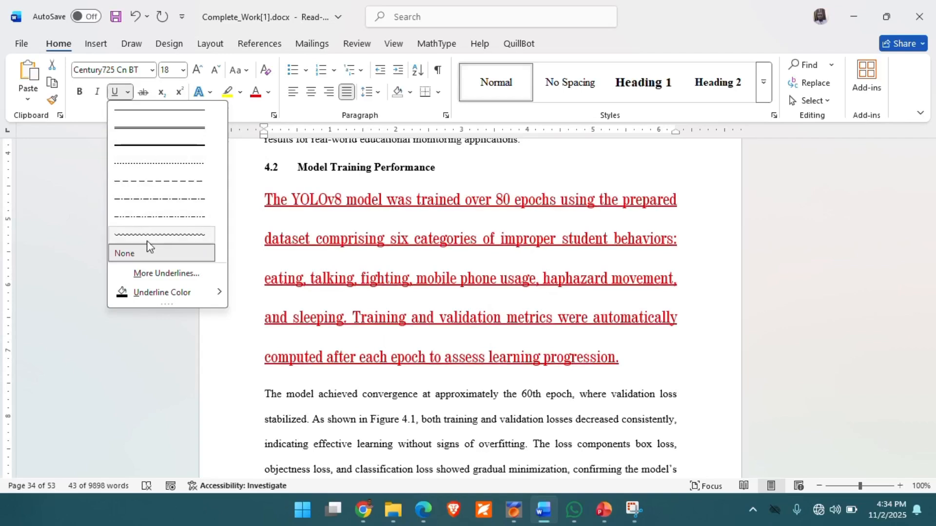
{"action": "left_click", "coordinate": [161, 129]}
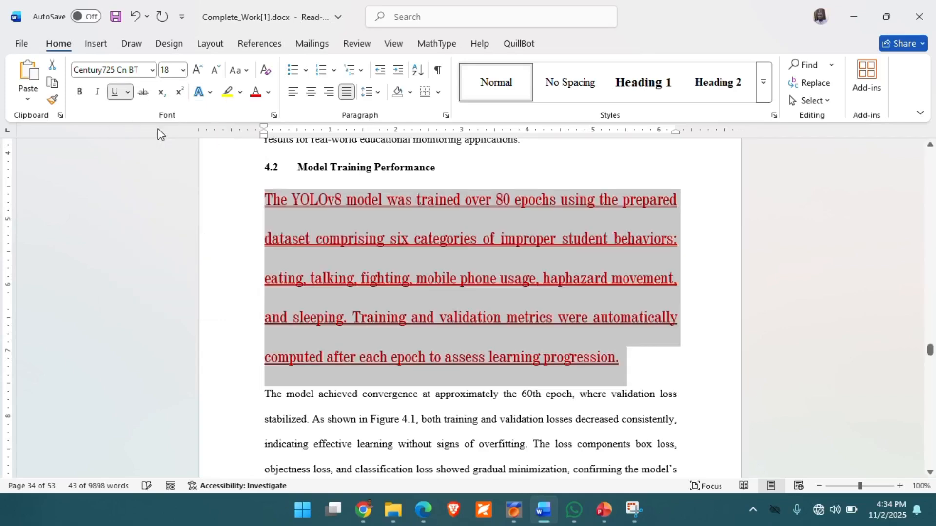
{"action": "left_click", "coordinate": [482, 263]}
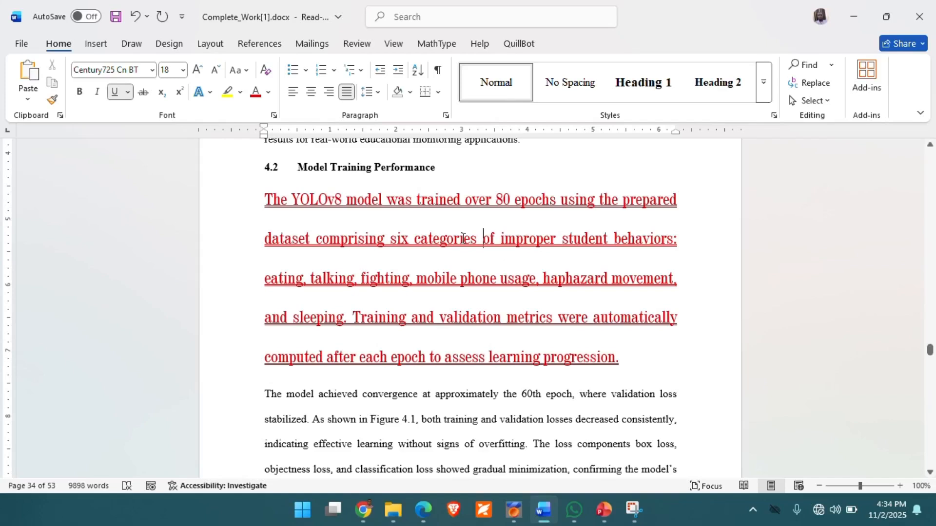
Step: Undo the latest formatting, including the red paragraph's double underline, and deselect the text
{"action": "key", "text": "ctrl+i"}
{"action": "key", "text": "ctrl+z"}
{"action": "key", "text": "ctrl+z"}
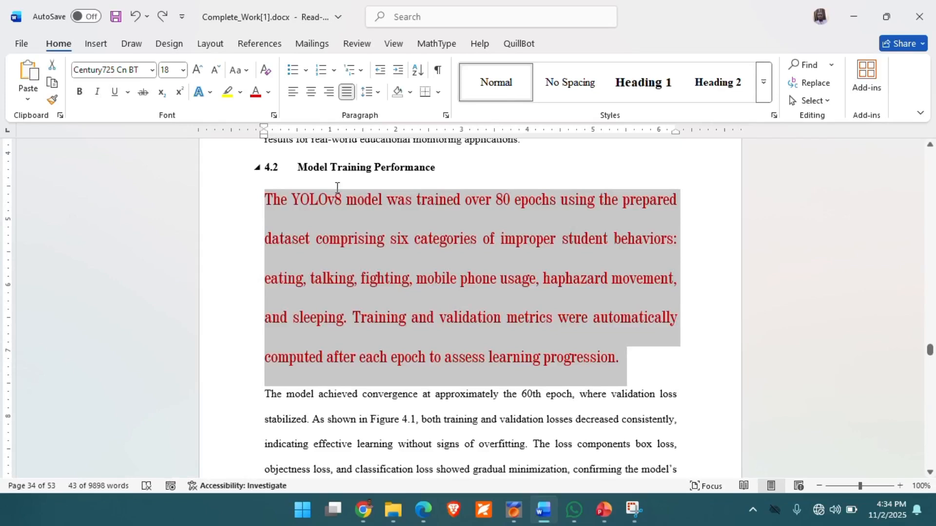
{"action": "left_click", "coordinate": [352, 224]}
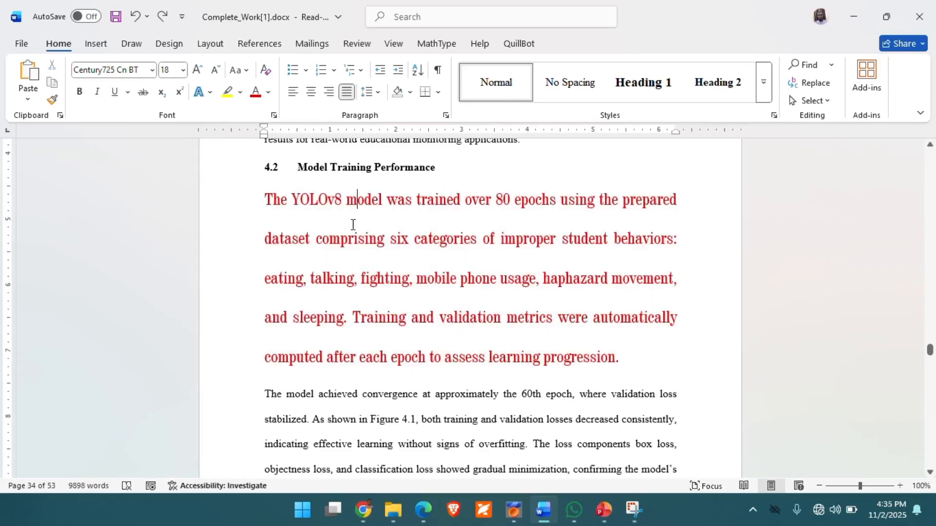
Step: Switch to the PowerPoint slide show and advance to the shortcuts for bold, italic and underline
{"action": "left_click", "coordinate": [603, 519]}
{"action": "key", "text": "Right"}
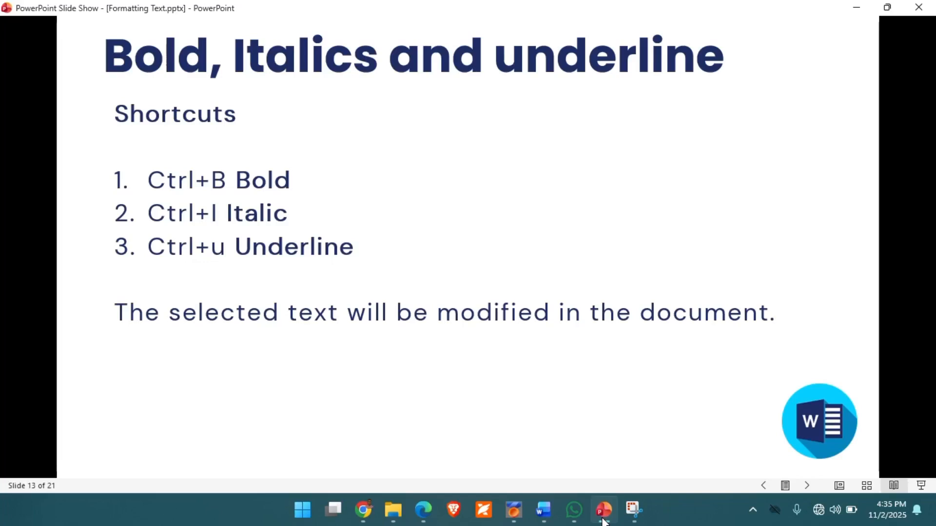
Step: Advance the slide show to the instructions on changing text case
{"action": "key", "text": "Right"}
{"action": "key", "text": "Right"}
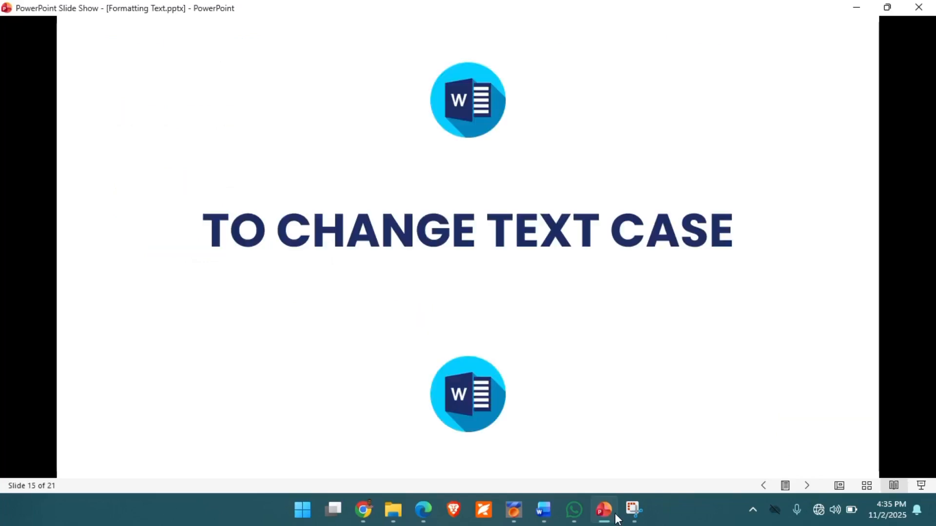
{"action": "key", "text": "Right"}
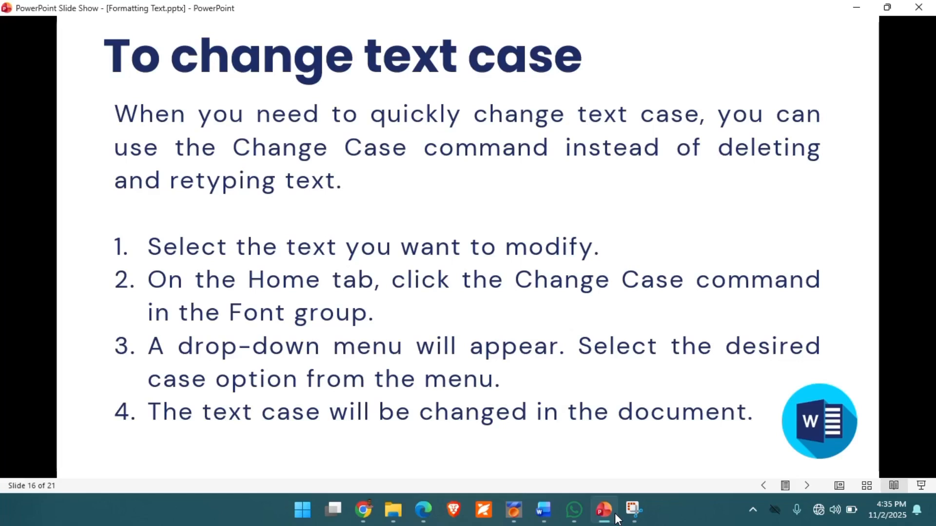
Step: Switch to Word and change the red paragraph under heading 4.2 to UPPERCASE
{"action": "left_click", "coordinate": [543, 510]}
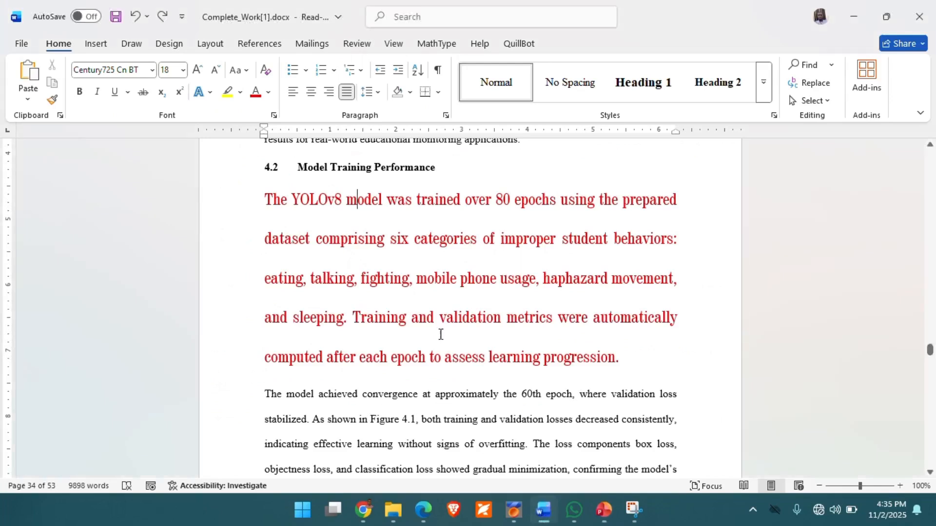
{"action": "double_click", "coordinate": [273, 205]}
{"action": "triple_click", "coordinate": [272, 205]}
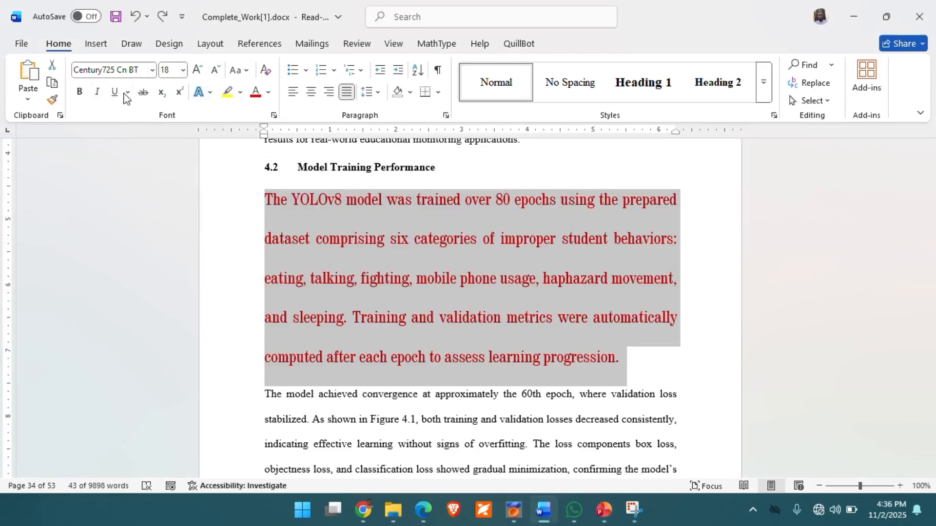
{"action": "left_click", "coordinate": [247, 72]}
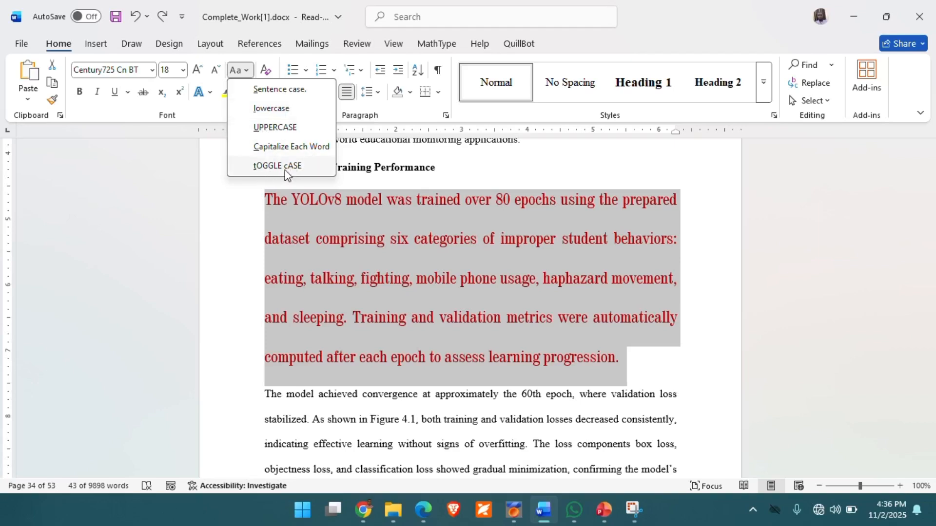
{"action": "left_click", "coordinate": [276, 127]}
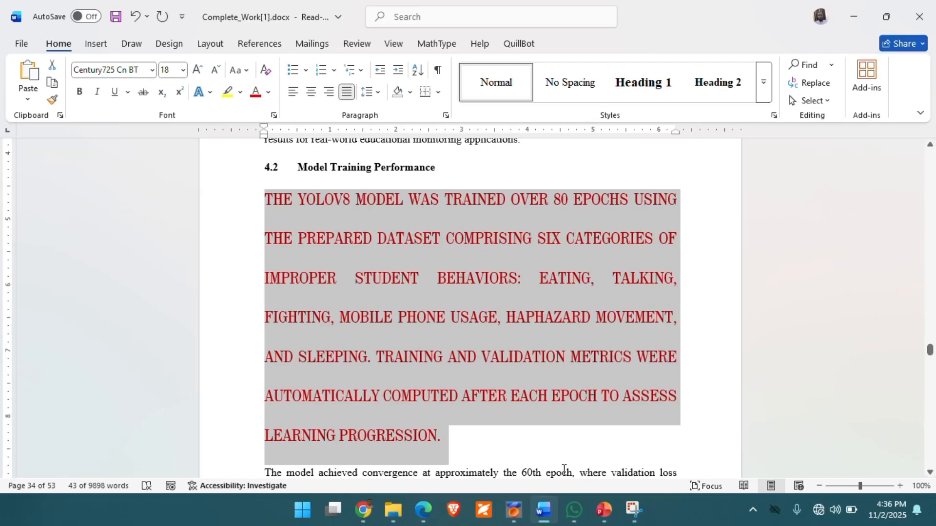
Step: Switch to the PowerPoint slide show and advance to the instructions on highlighting text
{"action": "left_click", "coordinate": [605, 514]}
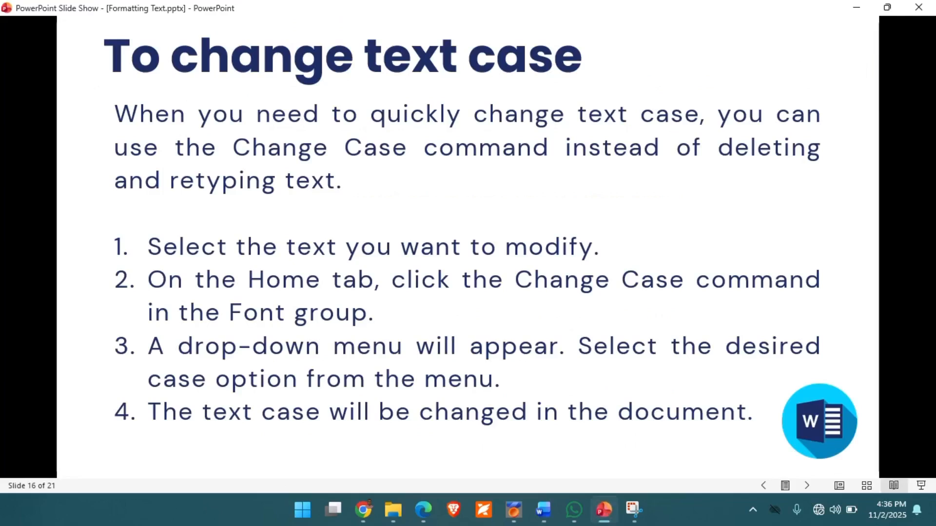
{"action": "key", "text": "Right"}
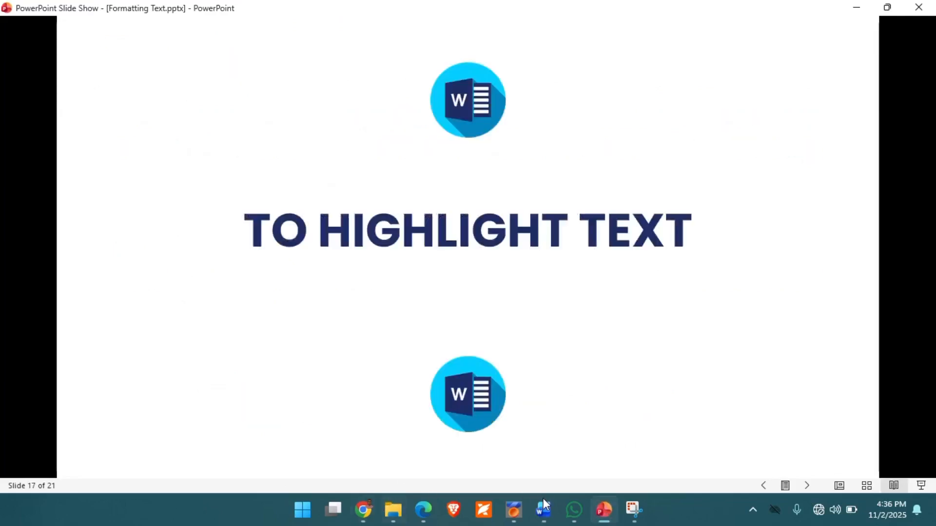
{"action": "left_click", "coordinate": [594, 426]}
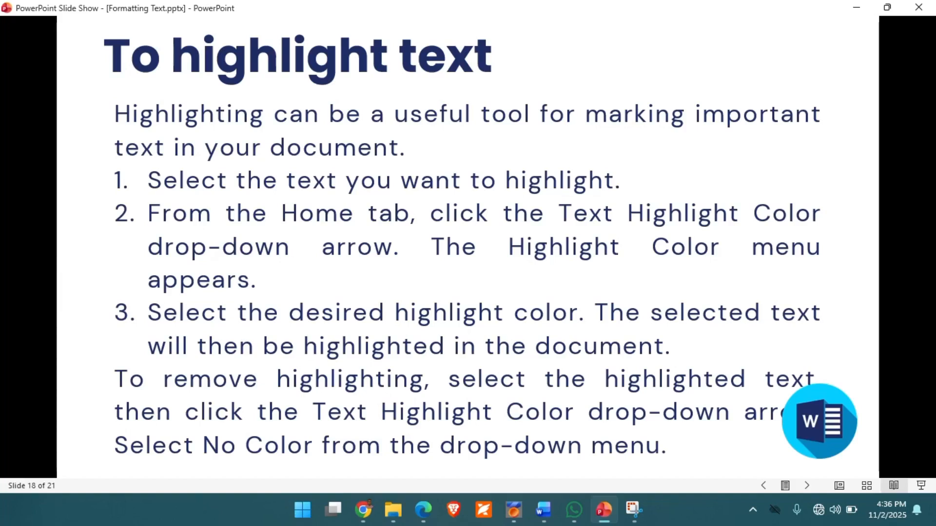
Step: Switch to Word, highlight the whole red uppercase paragraph in yellow and deselect the text
{"action": "left_click", "coordinate": [545, 516]}
{"action": "left_click", "coordinate": [363, 319]}
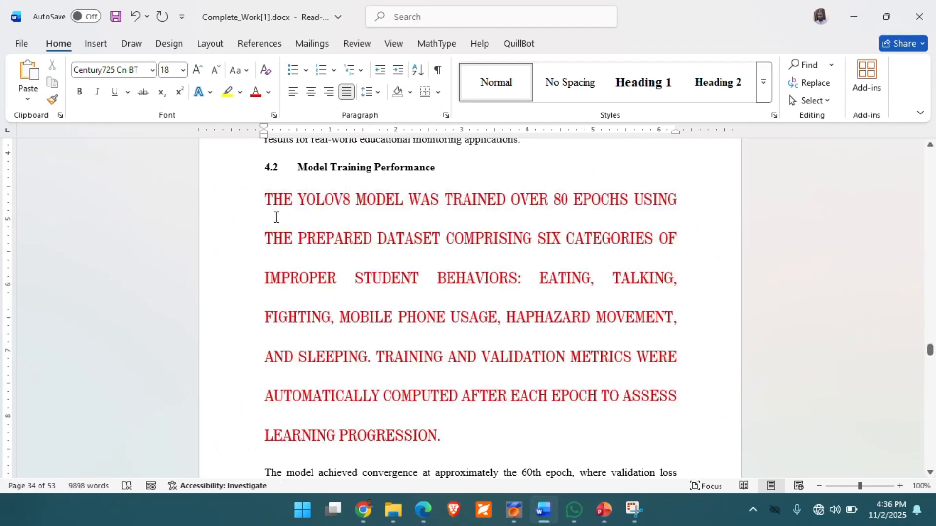
{"action": "double_click", "coordinate": [268, 201]}
{"action": "triple_click", "coordinate": [268, 200]}
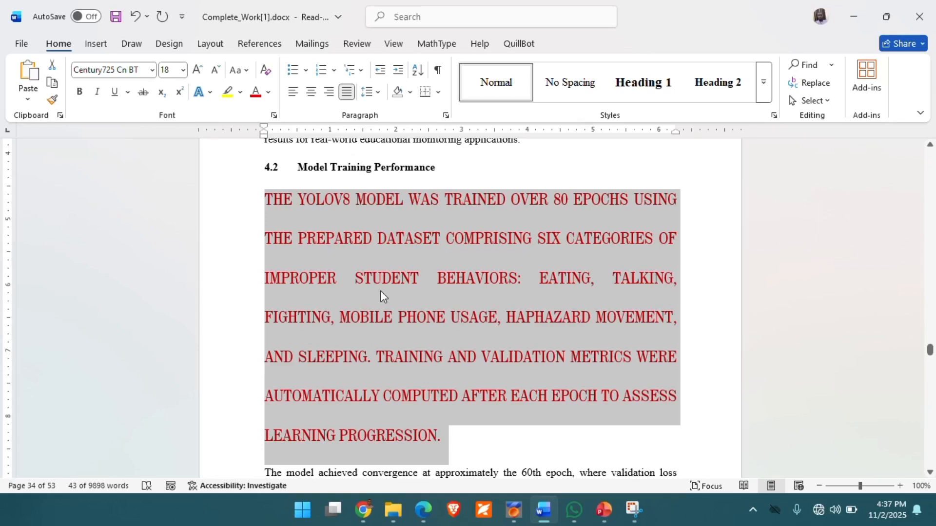
{"action": "left_click", "coordinate": [241, 94]}
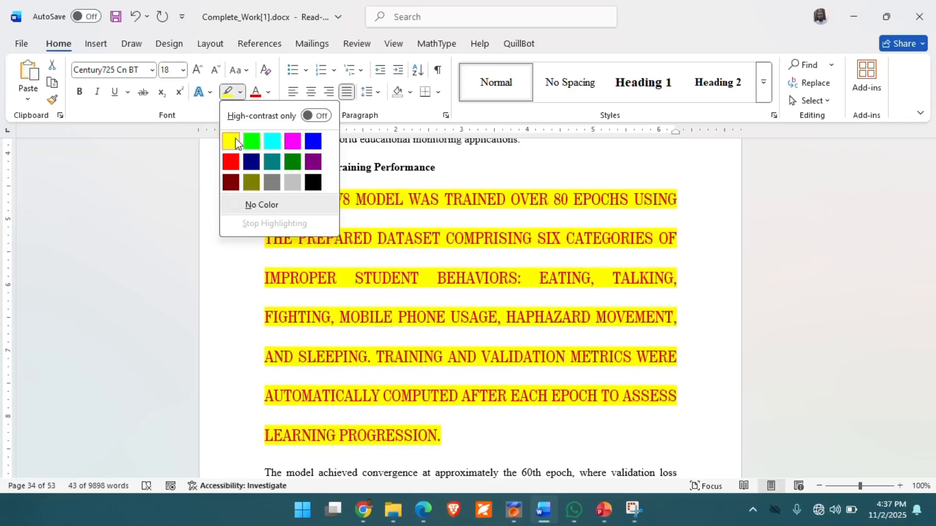
{"action": "left_click", "coordinate": [235, 143]}
{"action": "key", "text": "Left"}
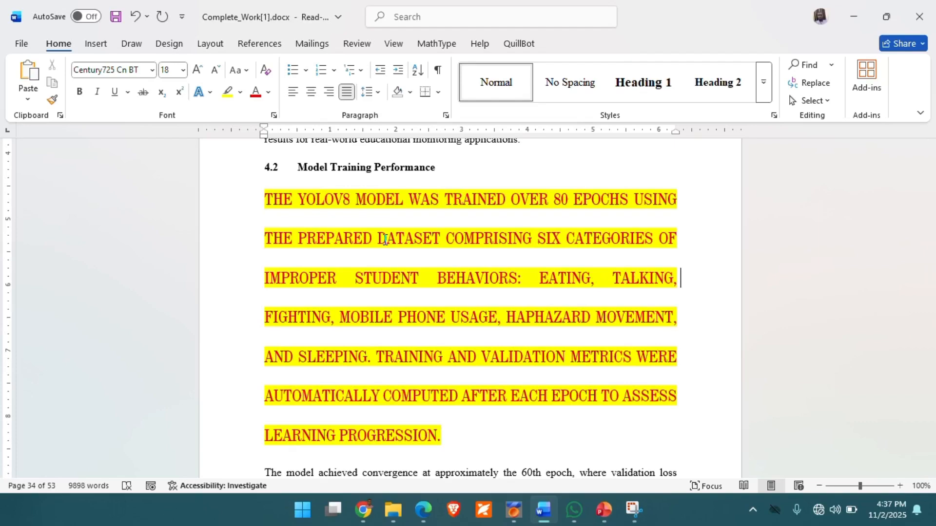
Step: Review the PowerPoint slide on changing text alignment and return to the Word document
{"action": "left_click", "coordinate": [612, 519]}
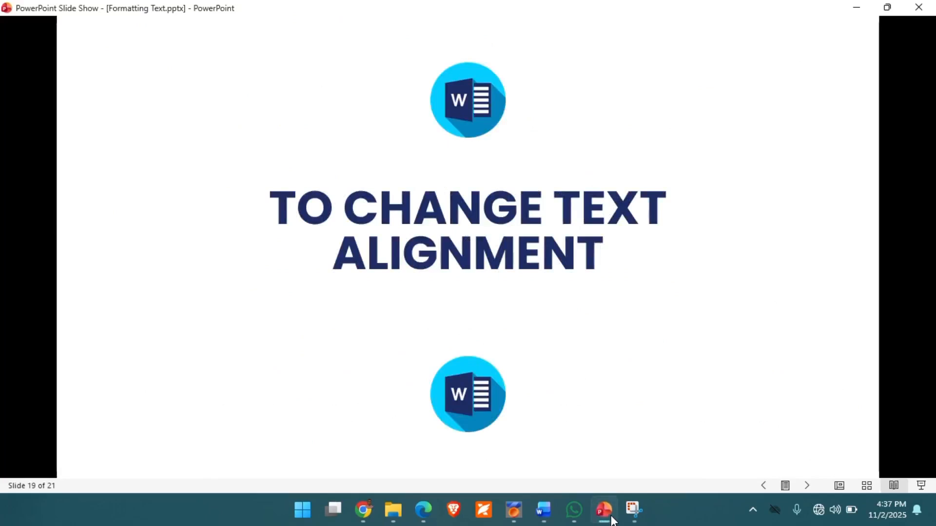
{"action": "key", "text": "Right"}
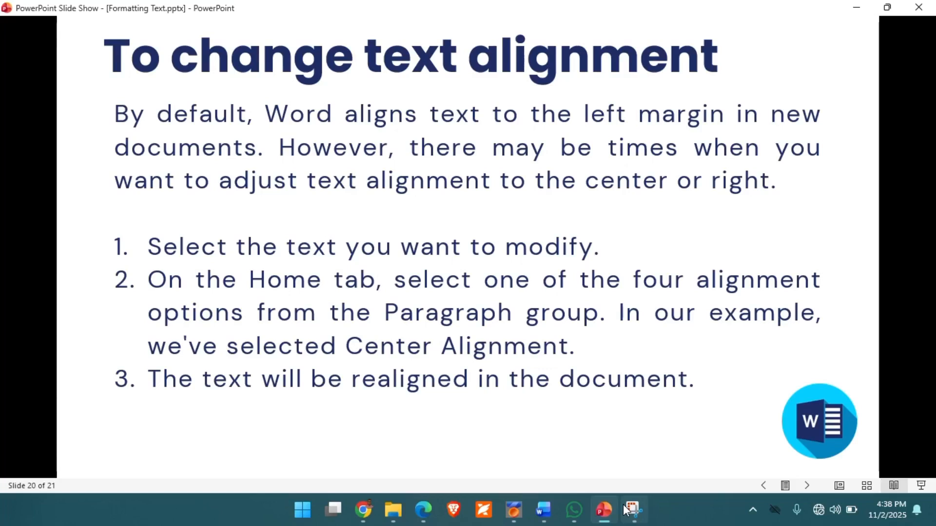
{"action": "left_click", "coordinate": [544, 513]}
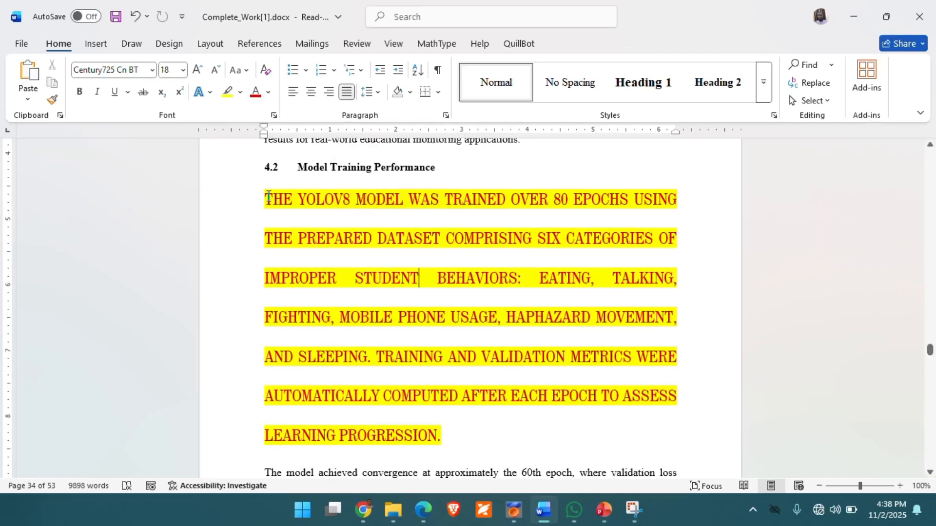
Step: Align the highlighted paragraph left, centre and right in turn, and set it back to justified
{"action": "left_click_drag", "start_coordinate": [266, 200], "coordinate": [442, 430]}
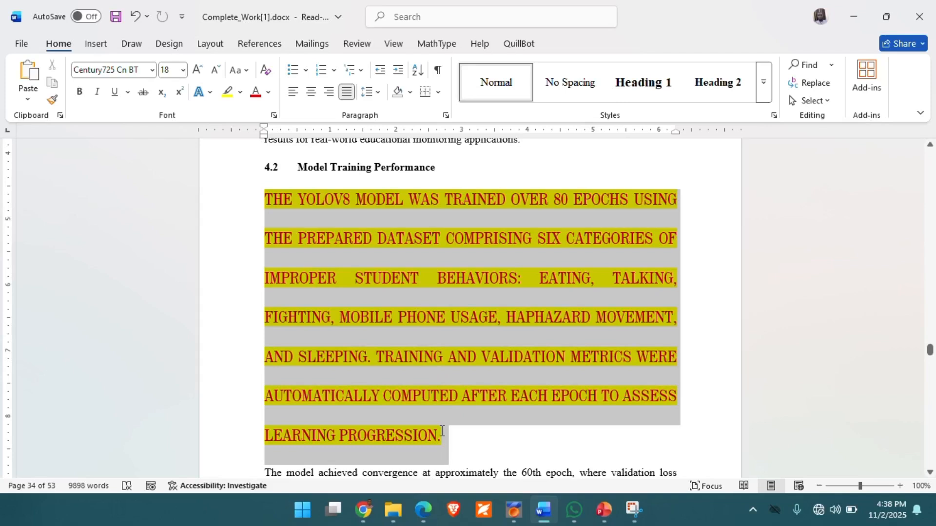
{"action": "left_click", "coordinate": [294, 92]}
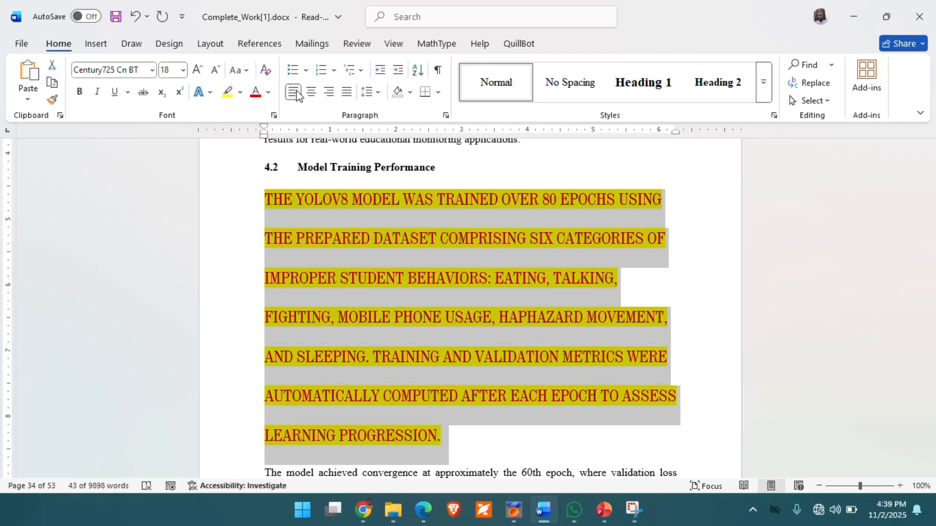
{"action": "left_click", "coordinate": [311, 92]}
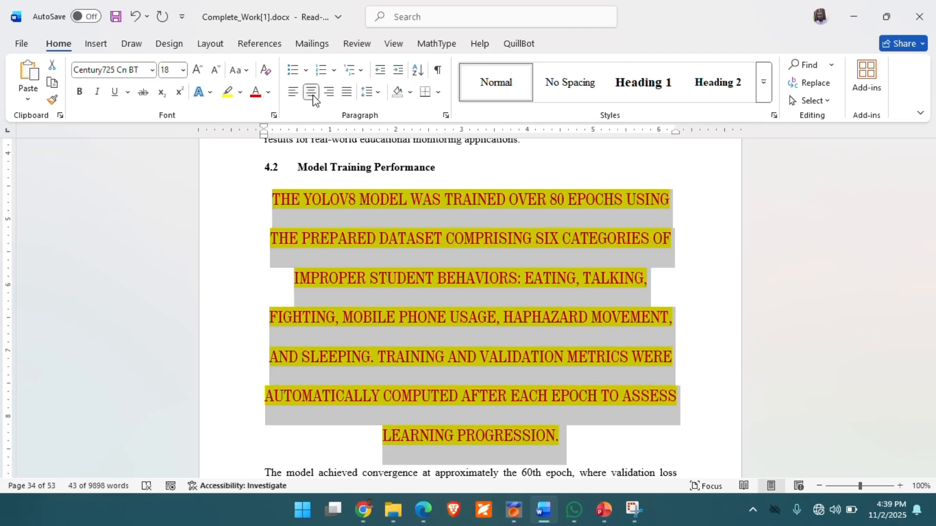
{"action": "left_click", "coordinate": [329, 93]}
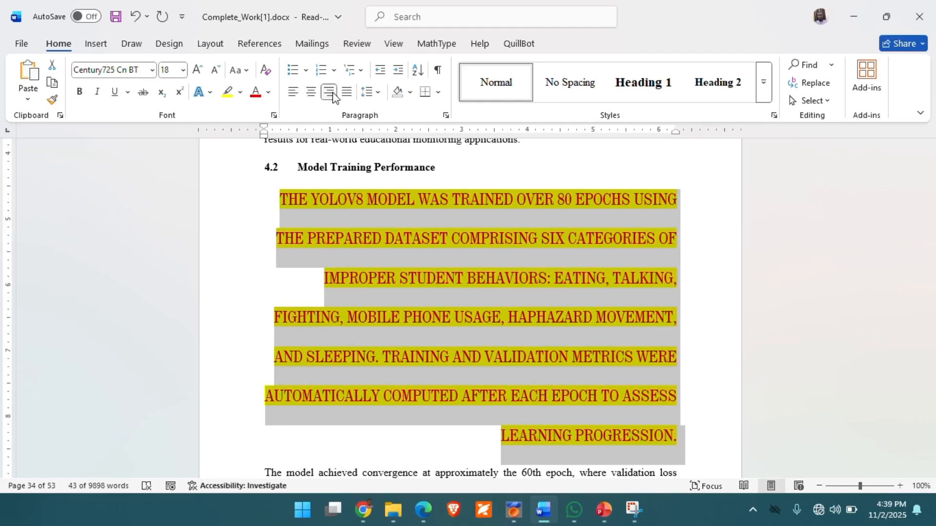
{"action": "left_click", "coordinate": [346, 93]}
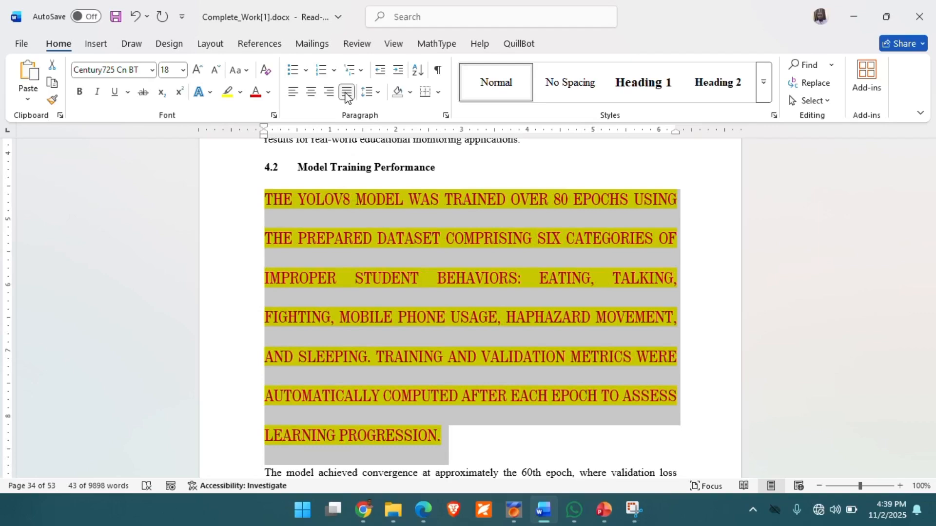
Step: Below the highlighted paragraph, enter Ctrl+l, Ctrl+r, Ctrl+e and Ctrl+j on separate lines
{"action": "left_click", "coordinate": [467, 445]}
{"action": "key", "text": "Return"}
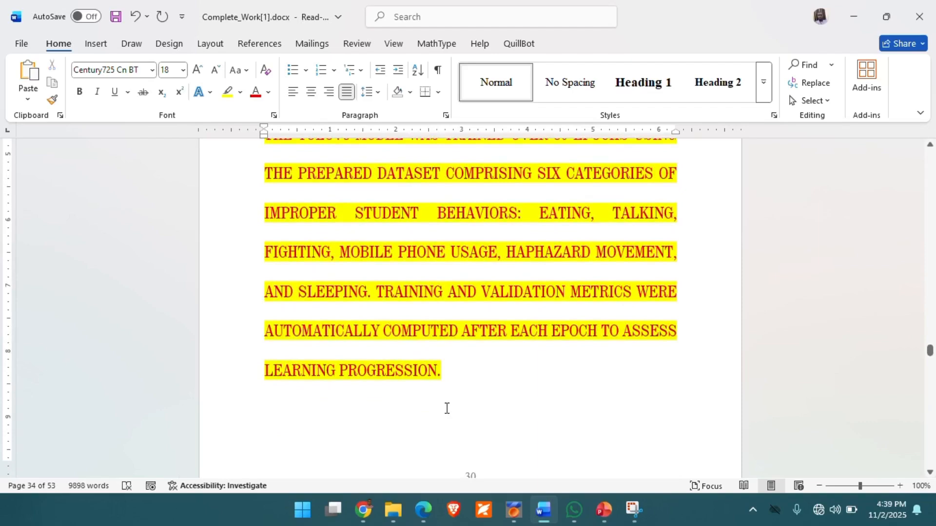
{"action": "type", "text": "Ctrl+"}
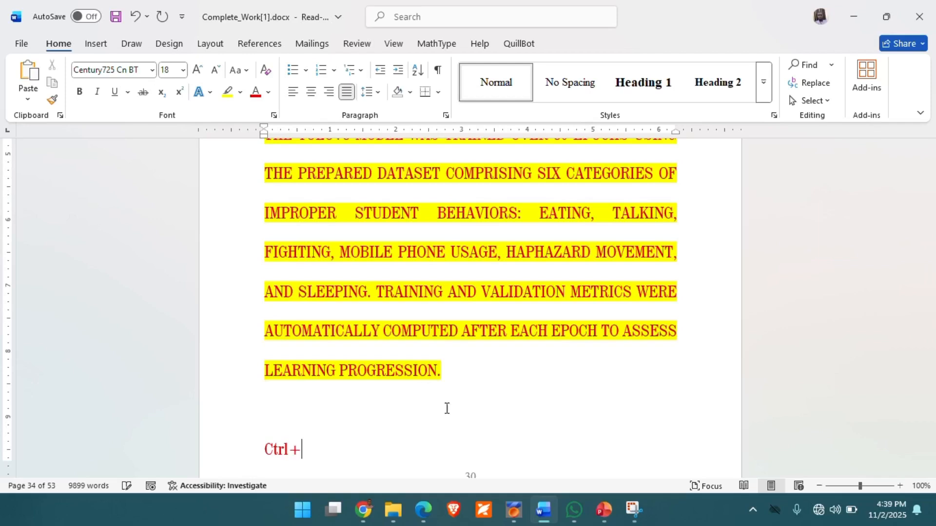
{"action": "type", "text": "1"}
{"action": "key", "text": "Return"}
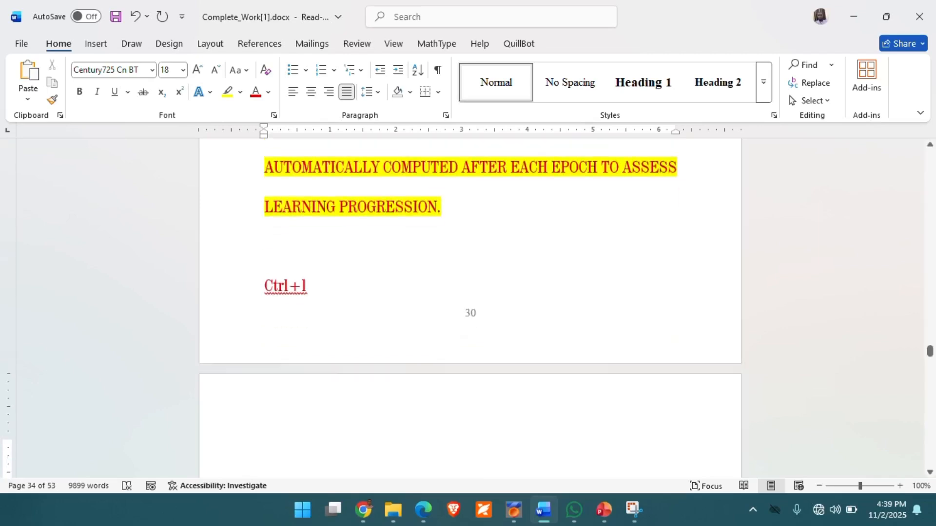
{"action": "type", "text": "Ctr"}
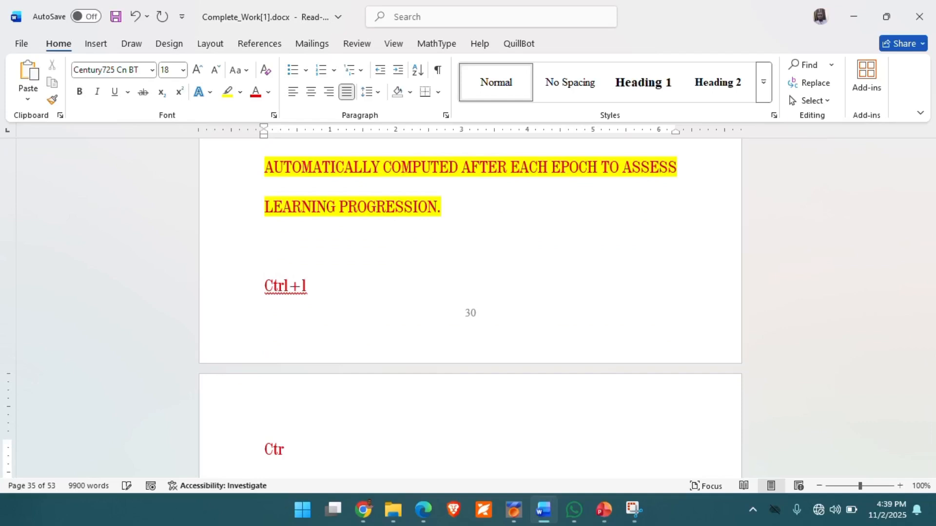
{"action": "type", "text": "l+r"}
{"action": "key", "text": "Return"}
{"action": "type", "text": "Ctrl"}
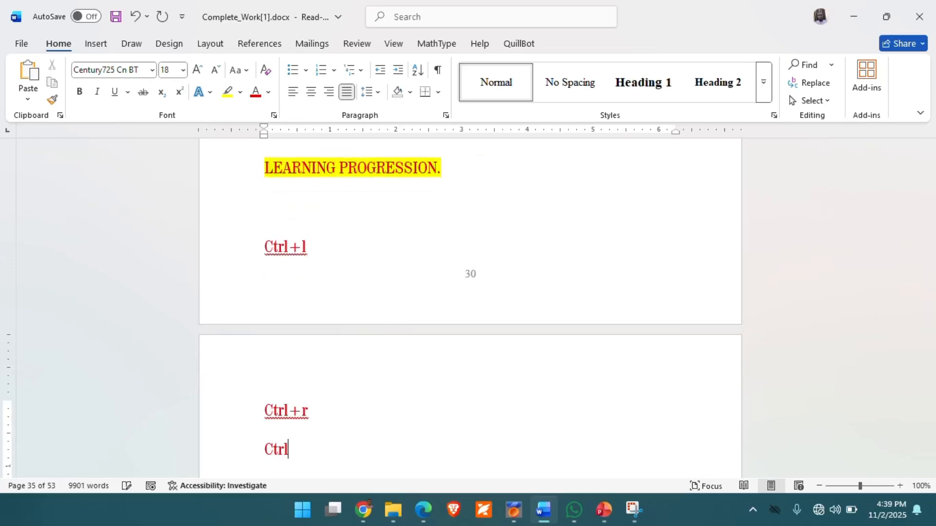
{"action": "type", "text": "+e"}
{"action": "key", "text": "Return"}
{"action": "type", "text": "Ctrl+j"}
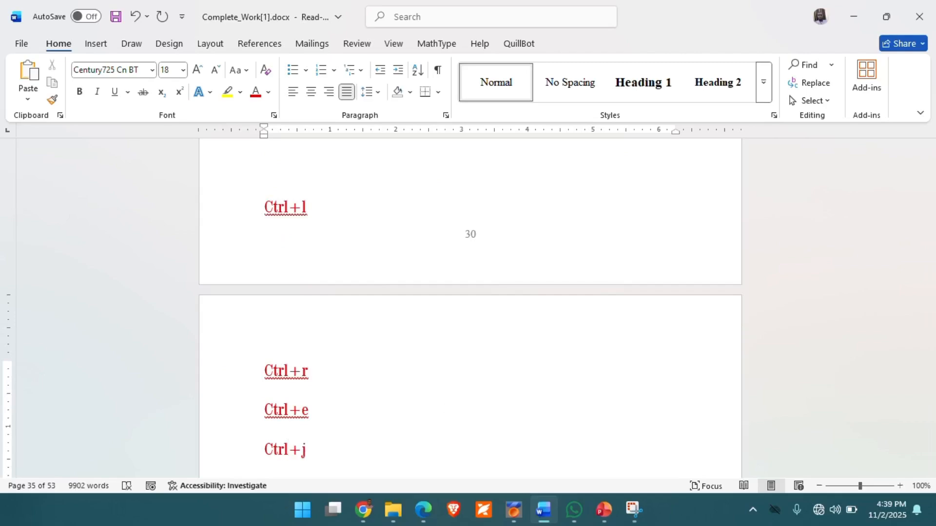
Step: Select the highlighted paragraph again and cycle its alignment through left, right, centre and justified
{"action": "scroll", "coordinate": [455, 286], "scroll_direction": "up", "scroll_amount": 10}
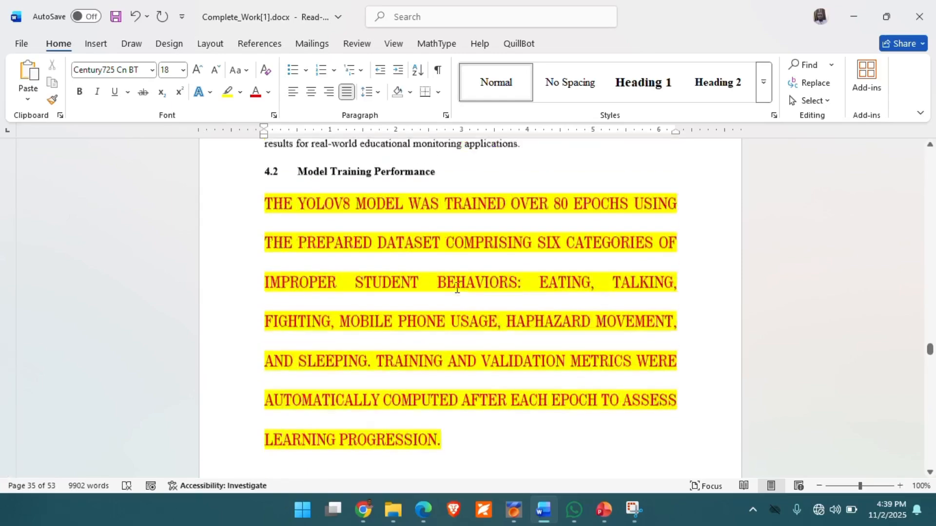
{"action": "triple_click", "coordinate": [276, 265]}
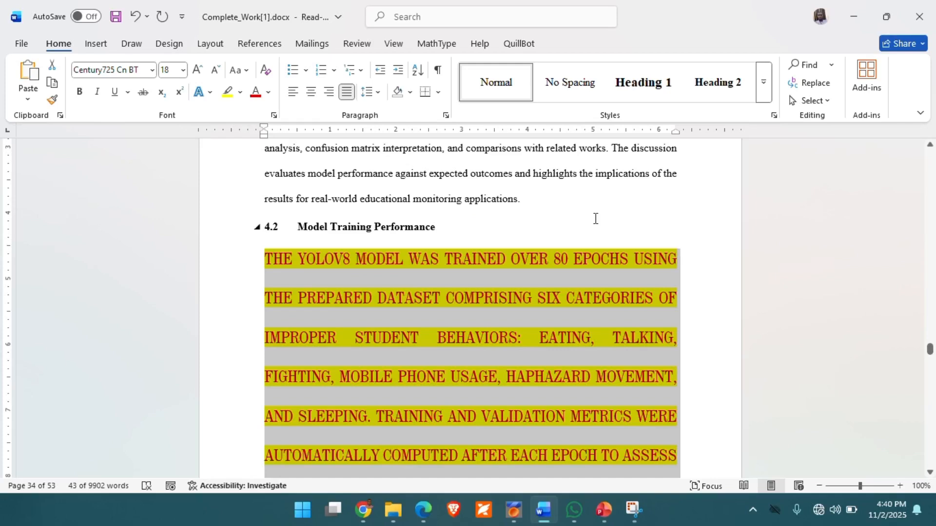
{"action": "key", "text": "ctrl+l"}
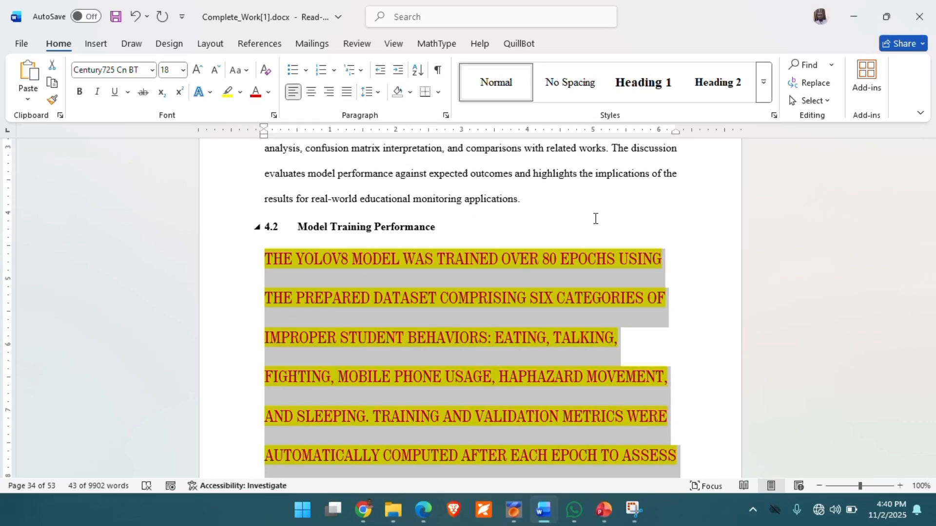
{"action": "key", "text": "ctrl+r"}
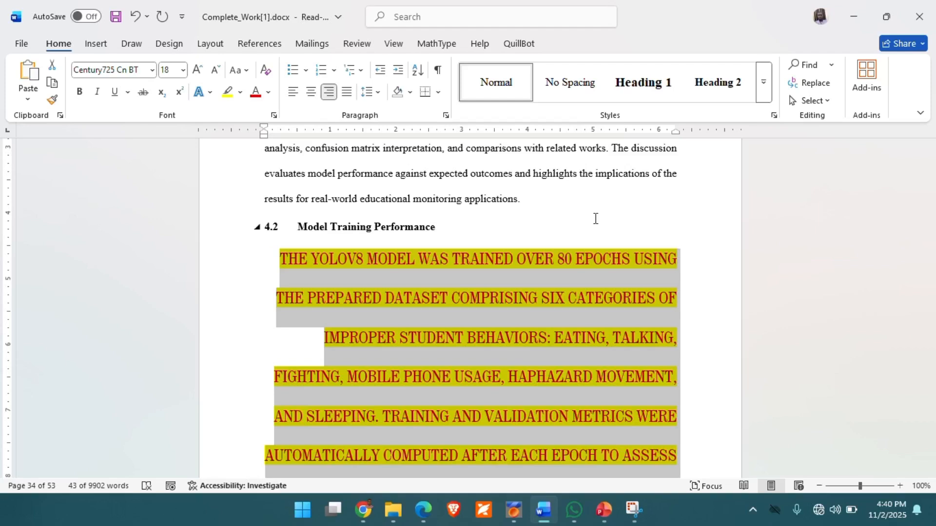
{"action": "key", "text": "ctrl+e"}
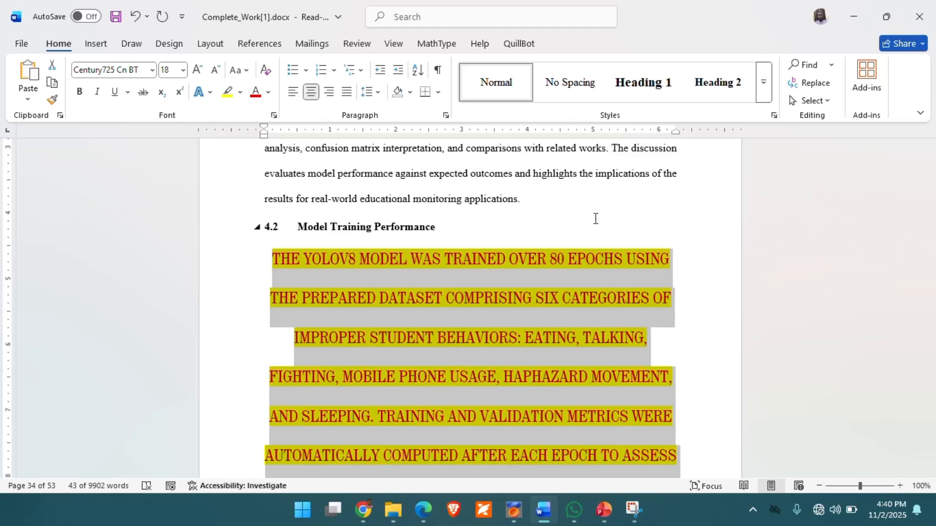
{"action": "key", "text": "ctrl+j"}
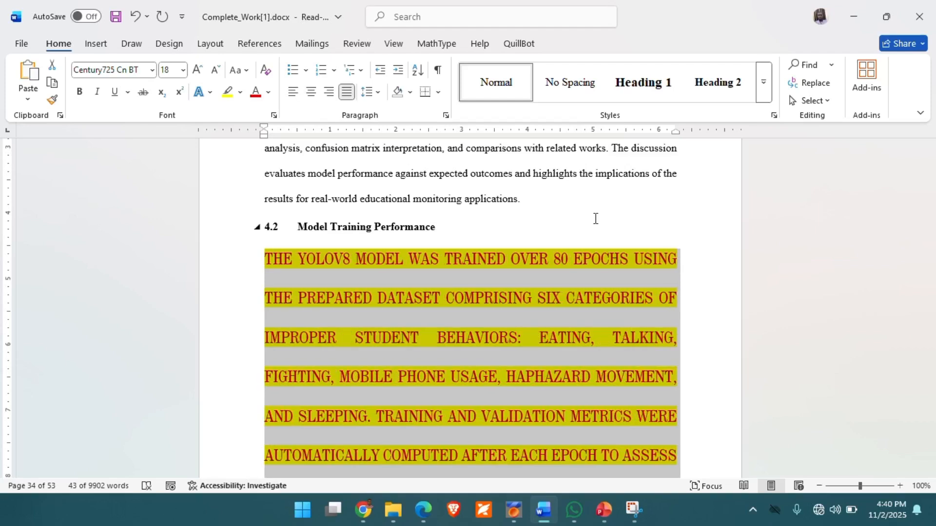
Step: Switch to the PowerPoint slide show on changing text alignment
{"action": "left_click", "coordinate": [603, 507]}
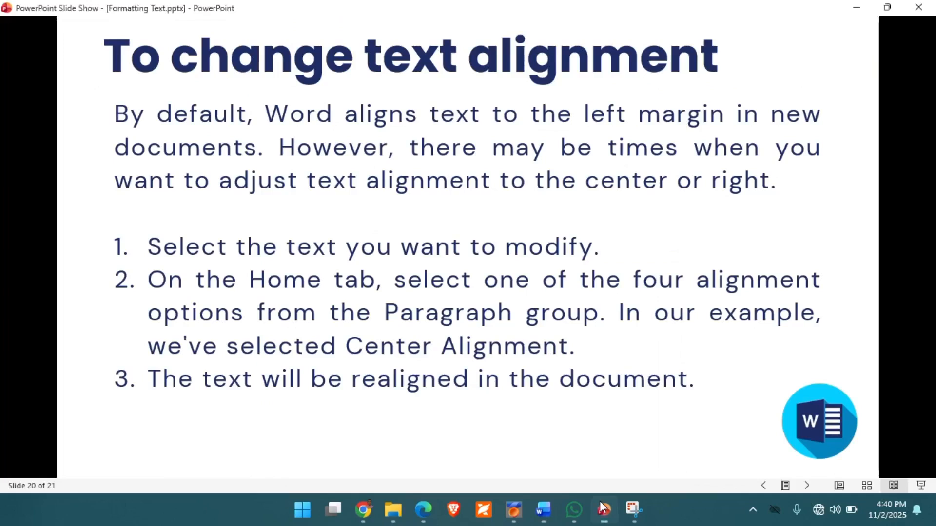